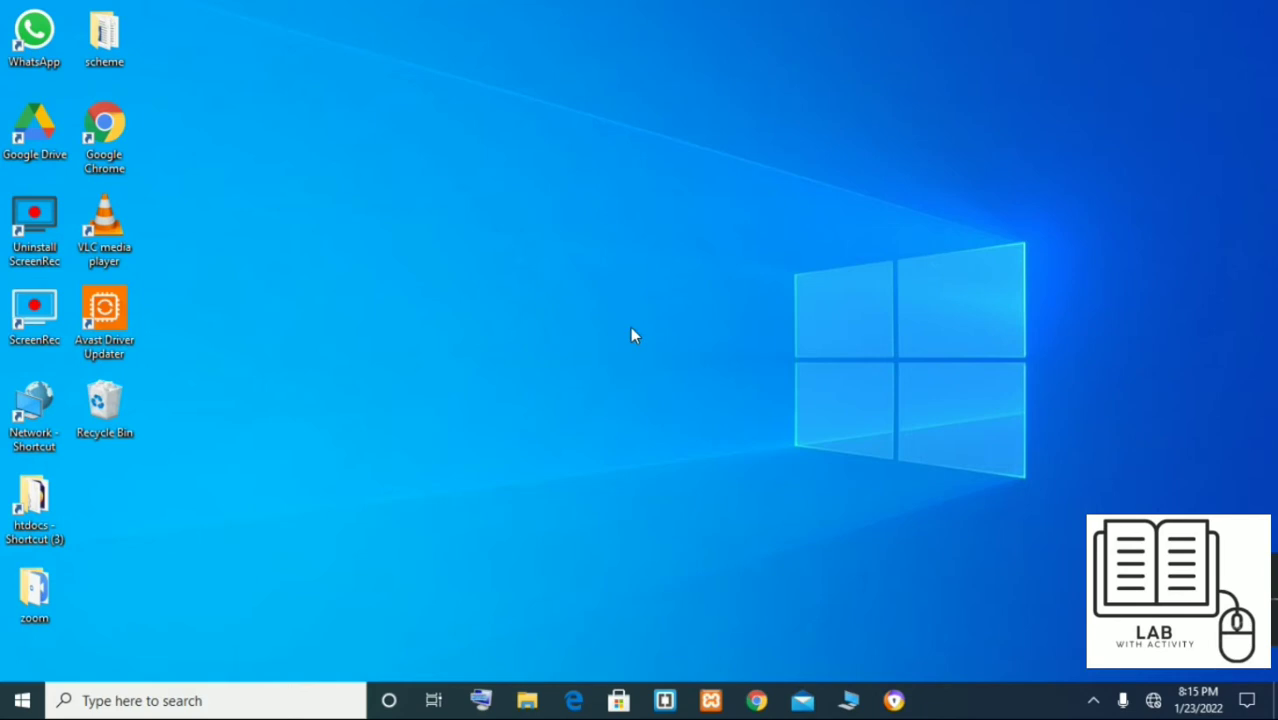
{"action": "right_click", "coordinate": [601, 320]}
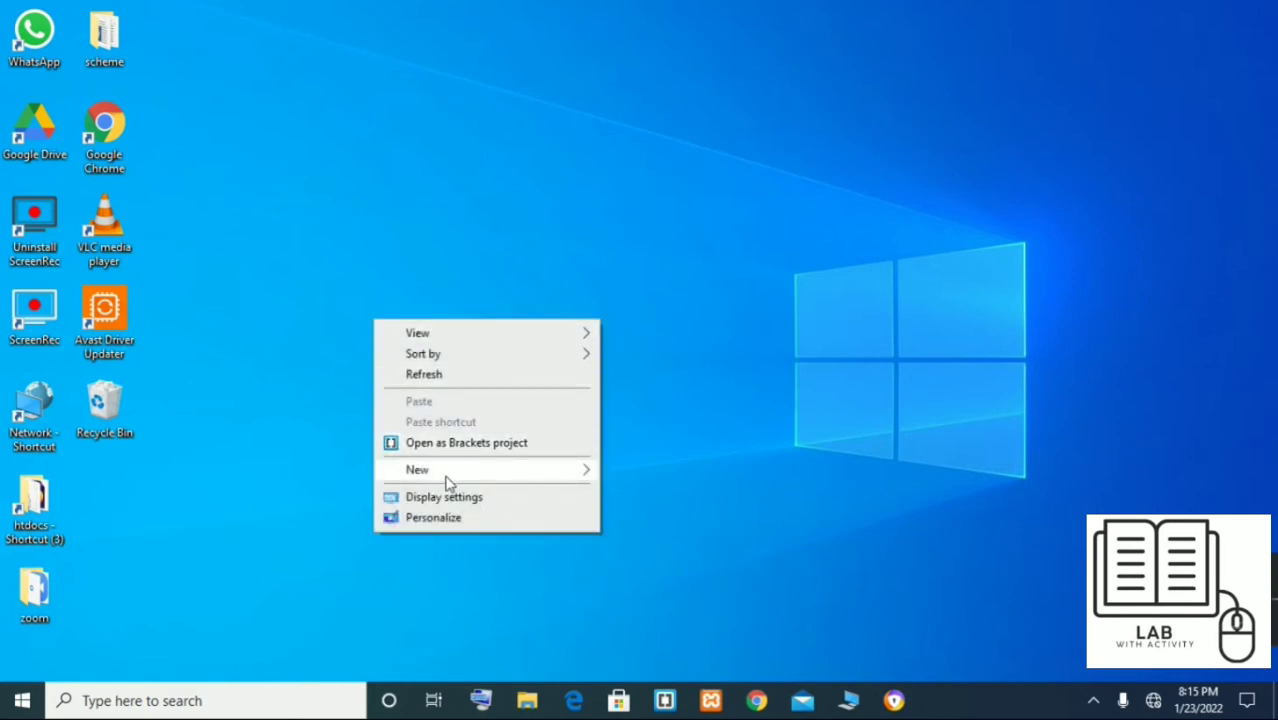
{"action": "mouse_move", "coordinate": [556, 477]}
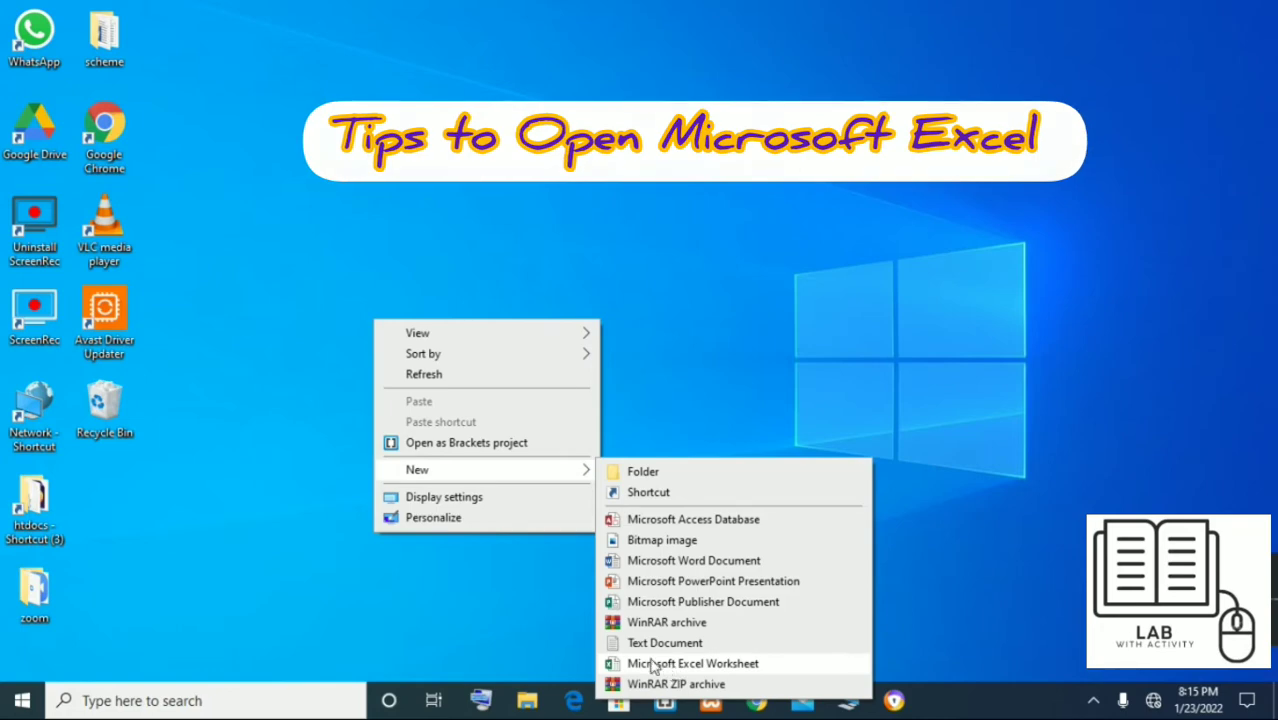
{"action": "left_click", "coordinate": [501, 606]}
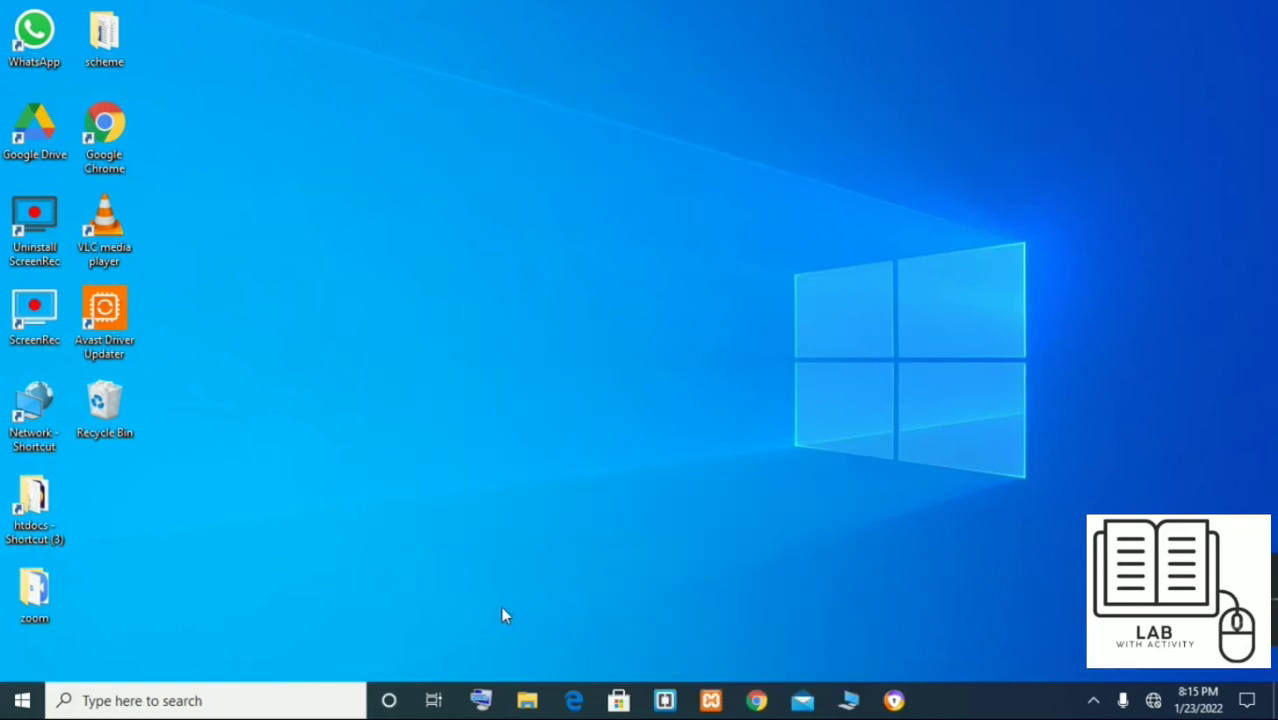
Search Windows for "excel" and close the results without opening anything.
{"action": "left_click", "coordinate": [179, 703]}
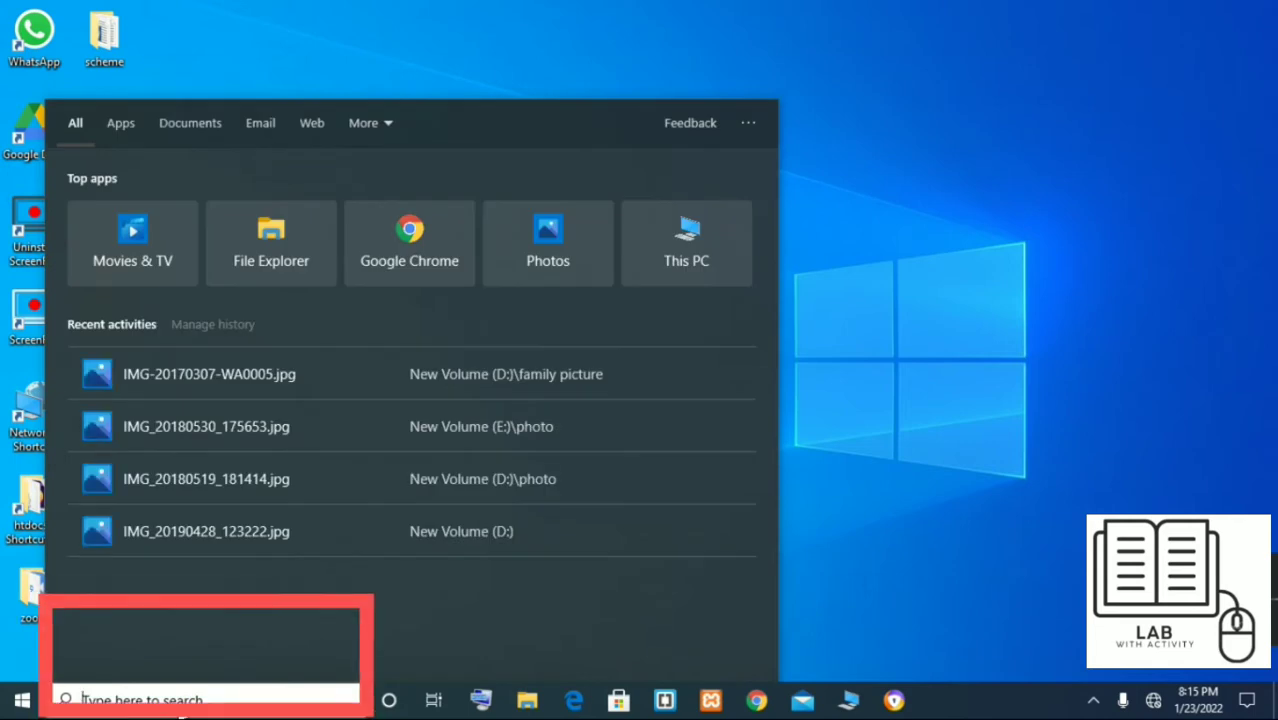
{"action": "type", "text": "d"}
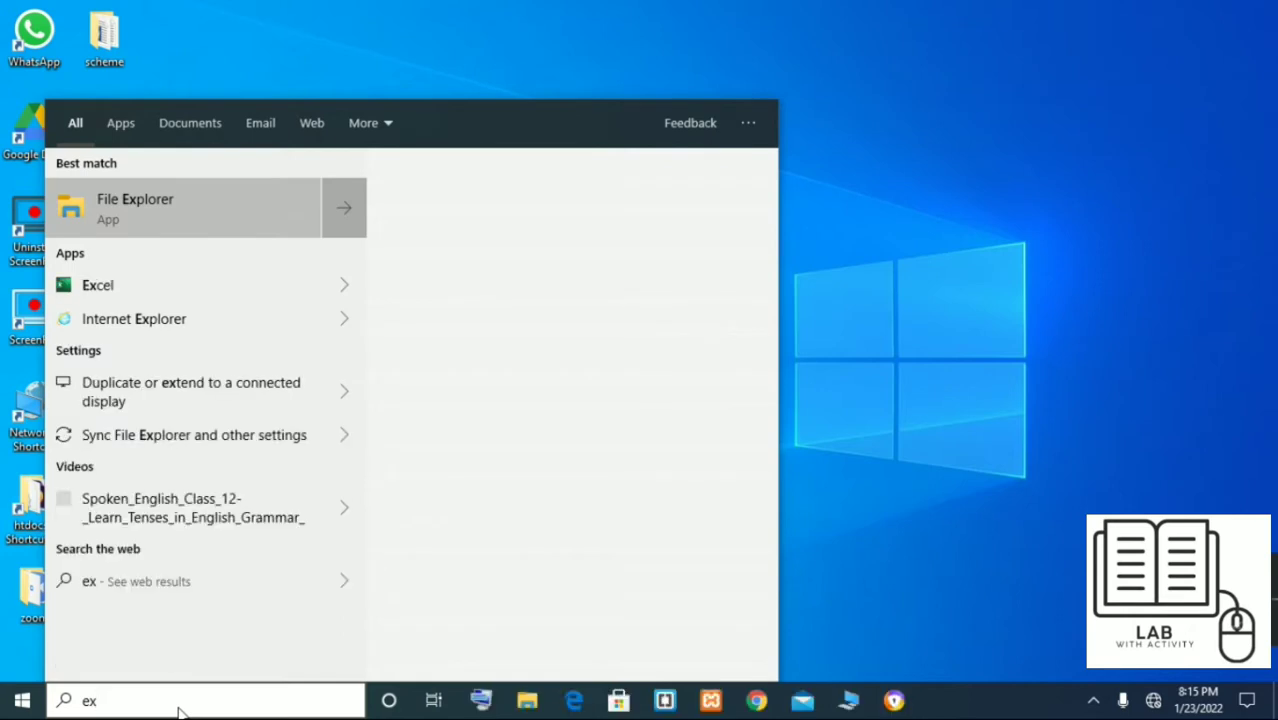
{"action": "type", "text": "xcel"}
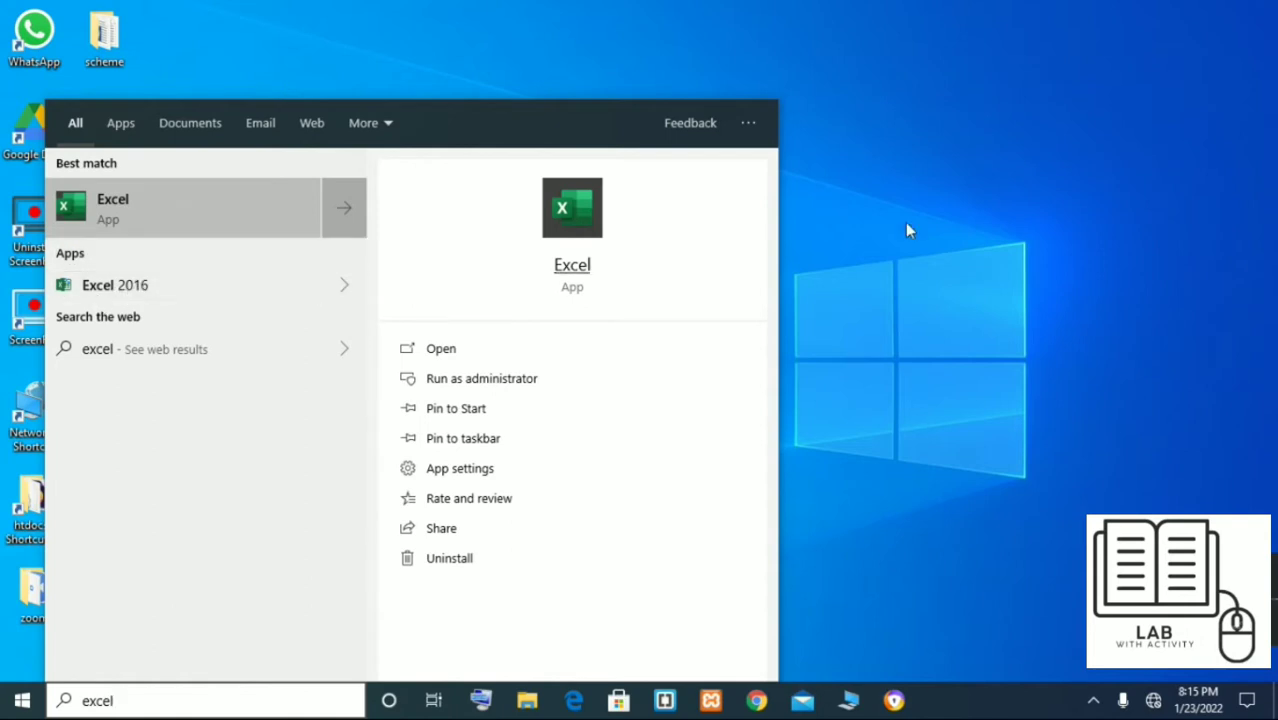
{"action": "left_click", "coordinate": [1027, 193]}
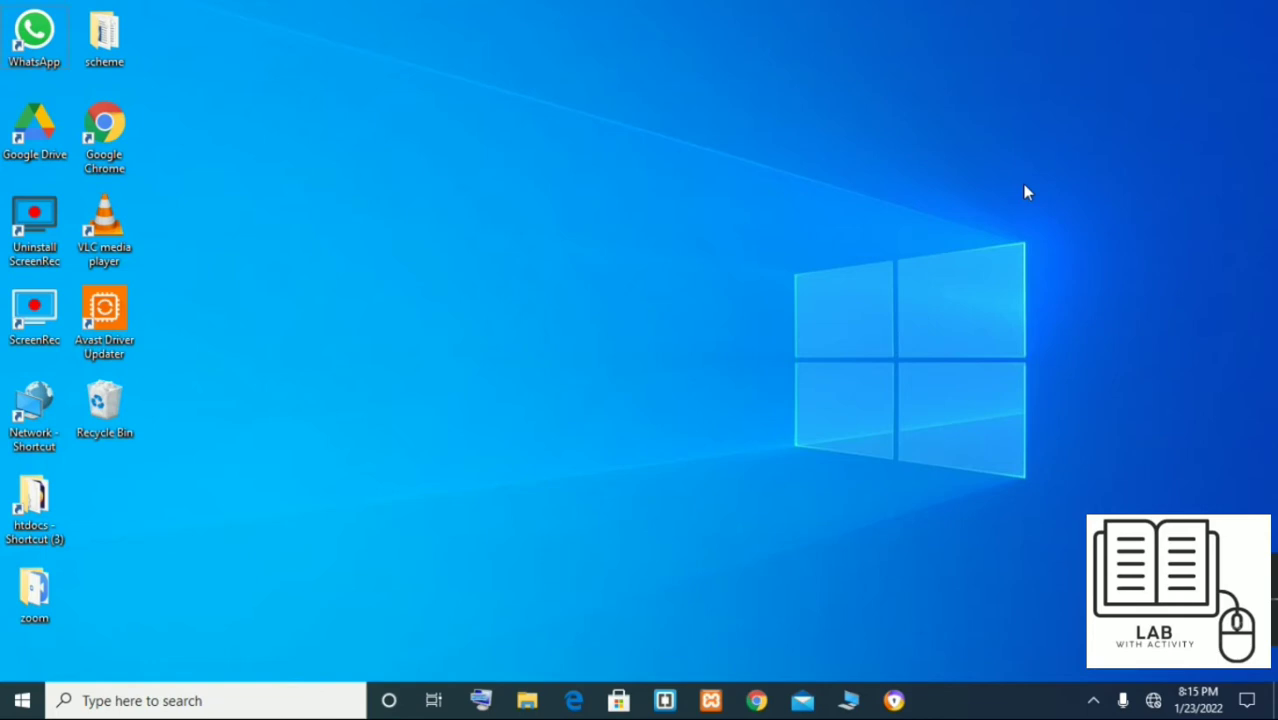
Launch Microsoft Excel through the Windows Run dialog with the command excel.
{"action": "key", "text": "super+r"}
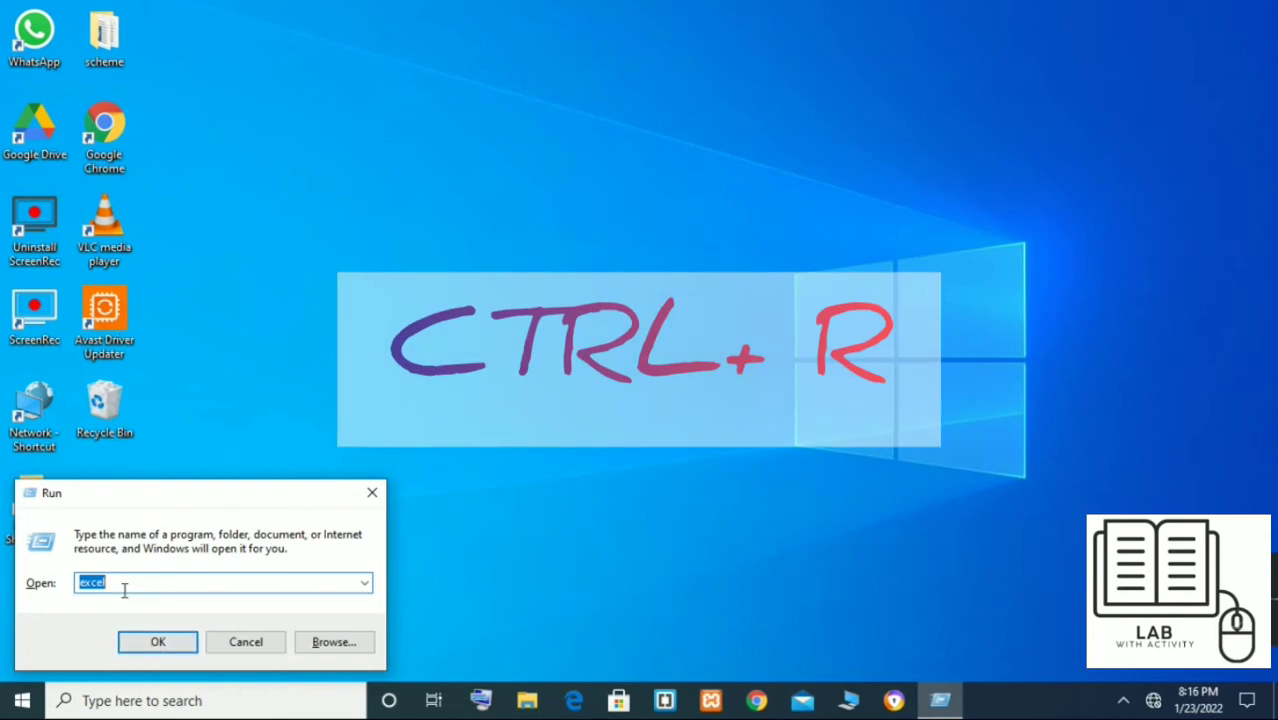
{"action": "left_click", "coordinate": [160, 641]}
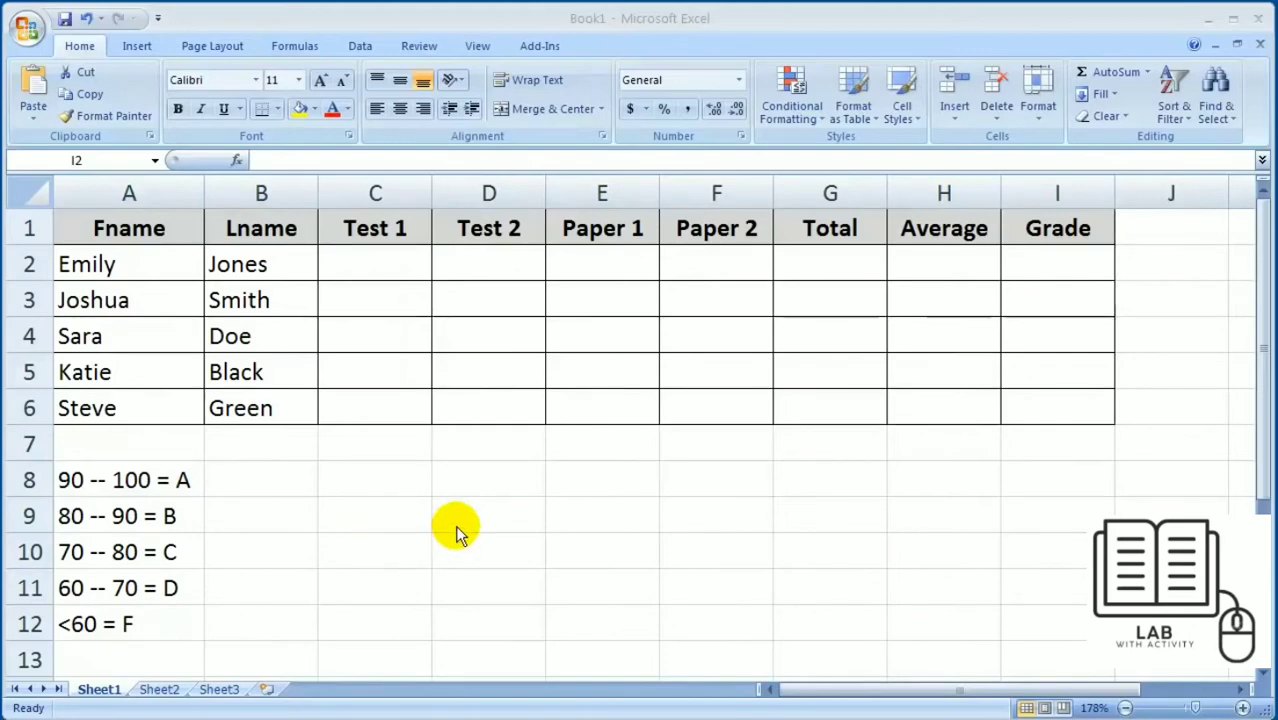
Enter 100 as the Test 1 score in C2 and fill it across to Paper 2 in F2.
{"action": "left_click", "coordinate": [388, 264]}
{"action": "left_click", "coordinate": [388, 264]}
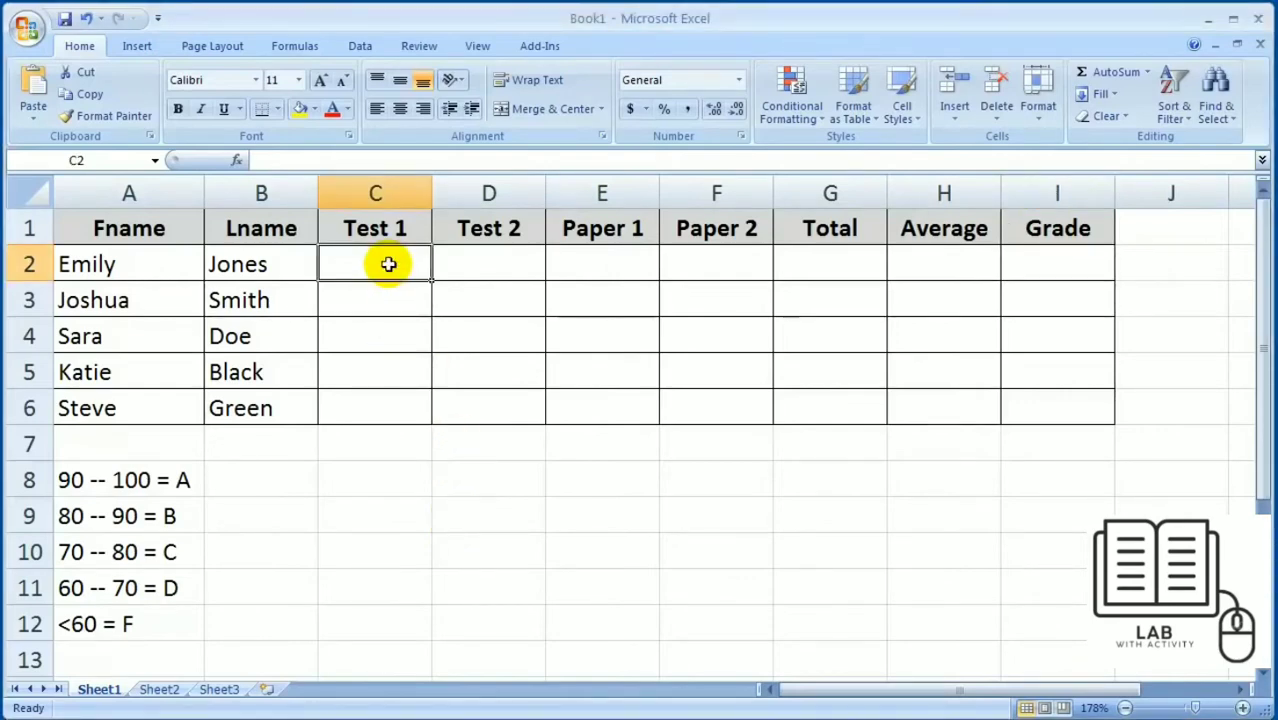
{"action": "type", "text": "100"}
{"action": "left_click", "coordinate": [388, 311]}
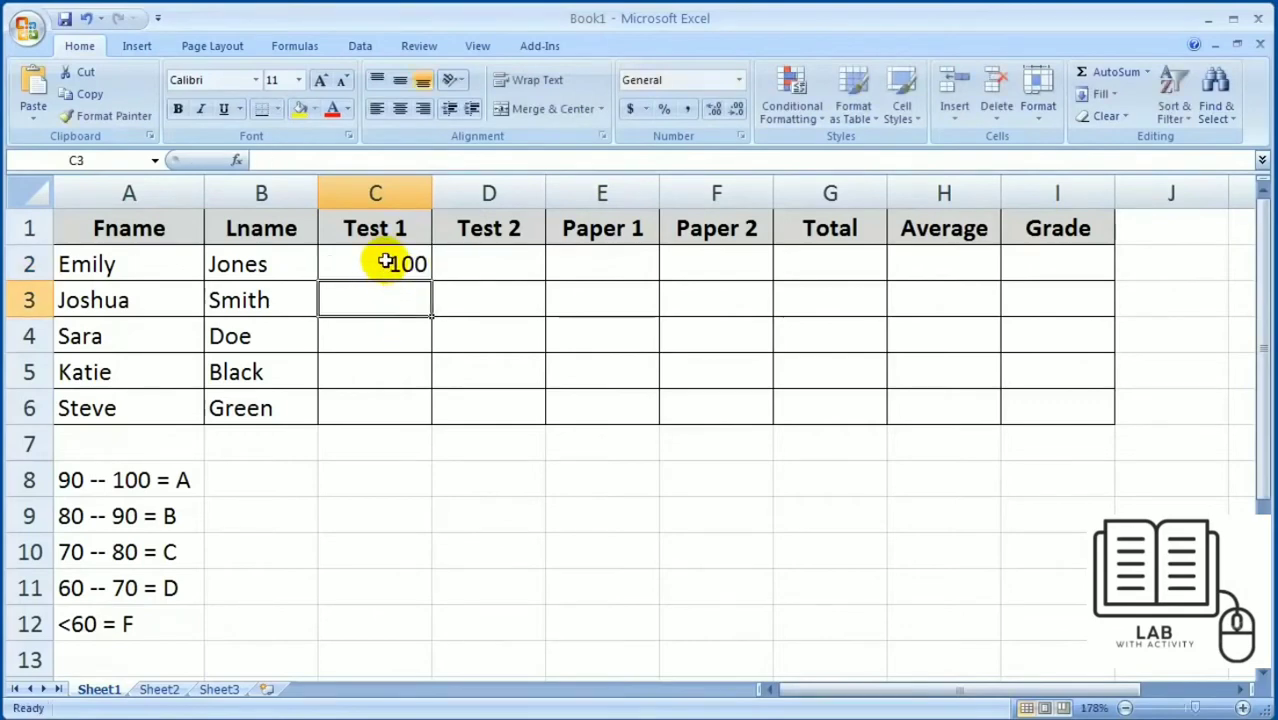
{"action": "left_click", "coordinate": [408, 262]}
{"action": "left_click_drag", "start_coordinate": [430, 281], "coordinate": [750, 284]}
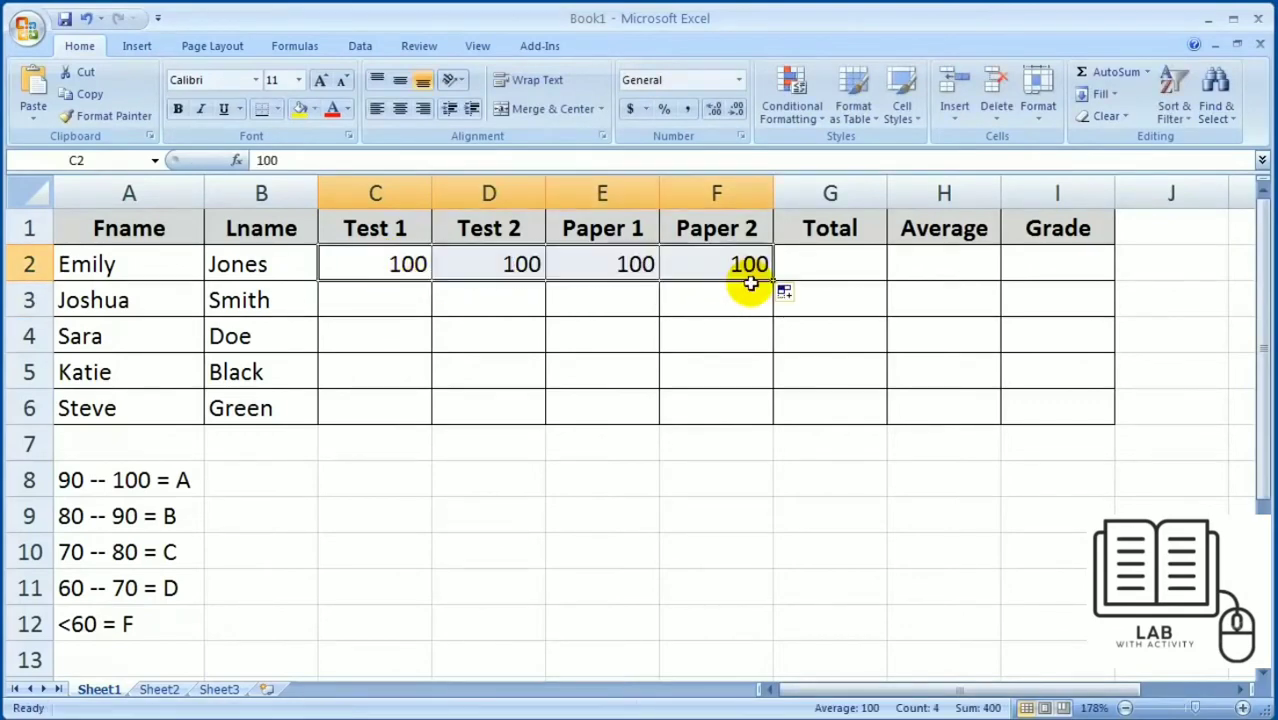
{"action": "left_click", "coordinate": [514, 263]}
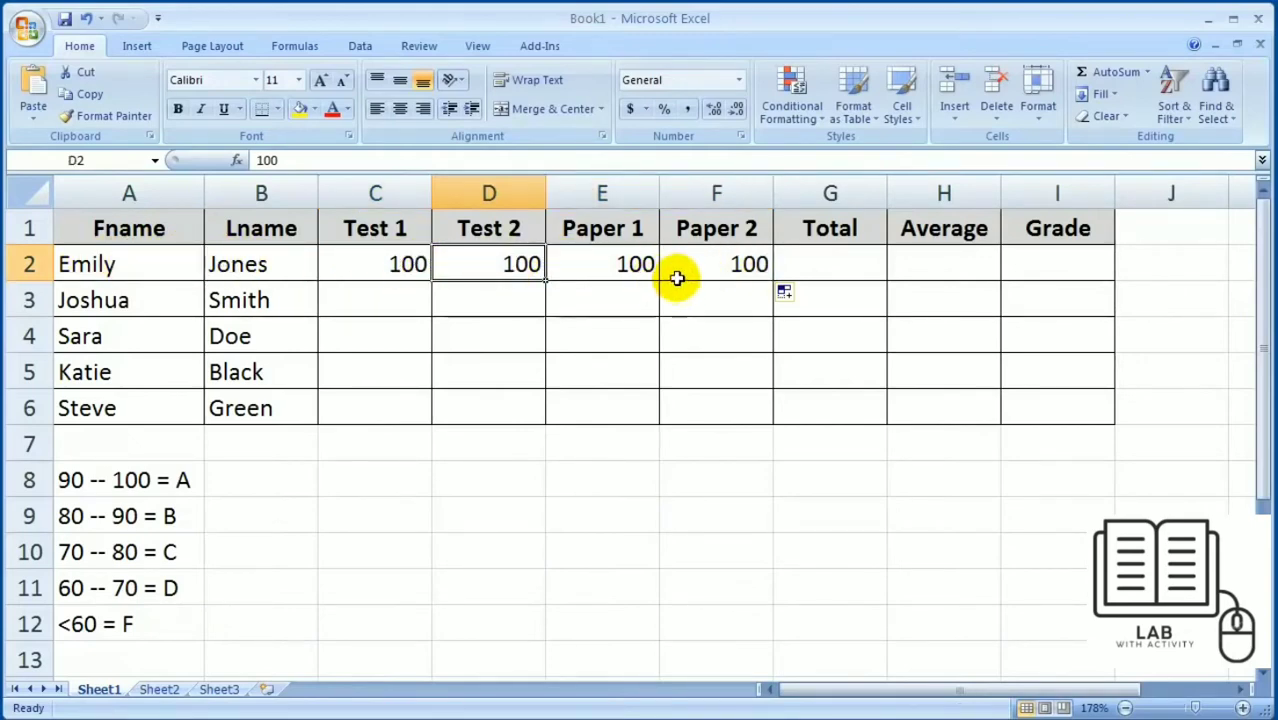
Enter a SUM formula over C2:E2 in the Total cell G2.
{"action": "left_click", "coordinate": [841, 261]}
{"action": "type", "text": "="}
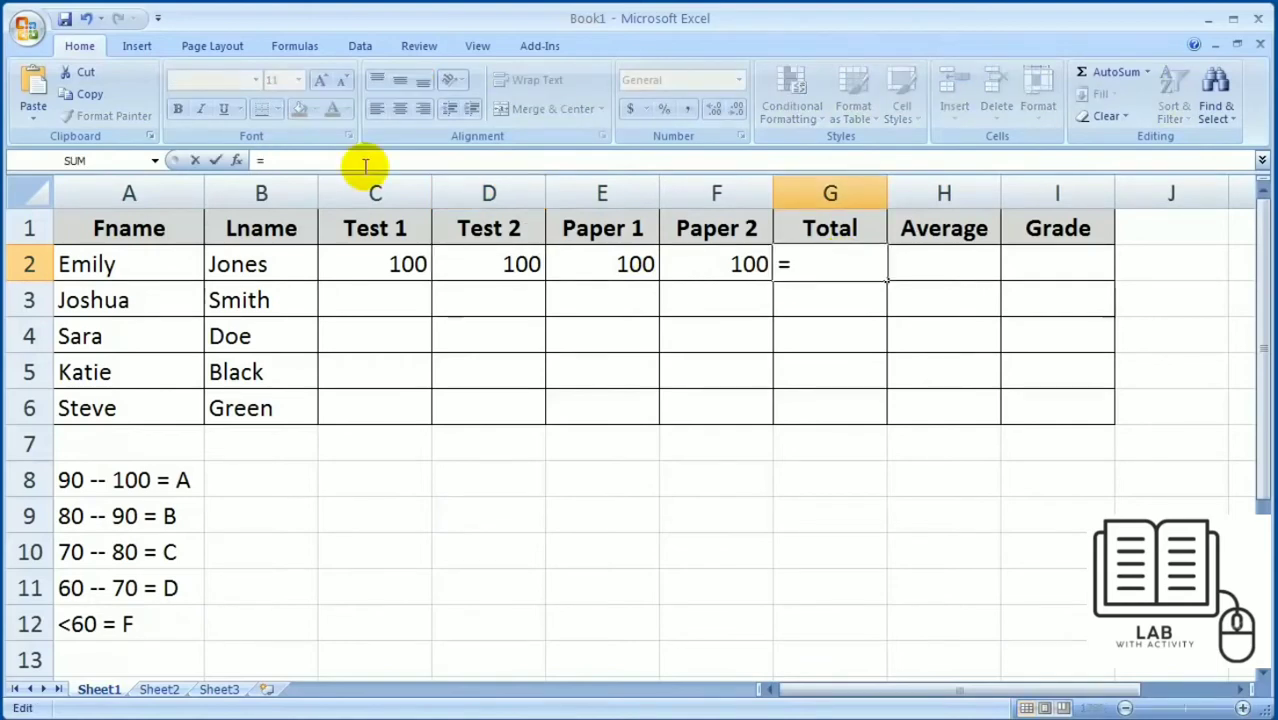
{"action": "type", "text": "sum"}
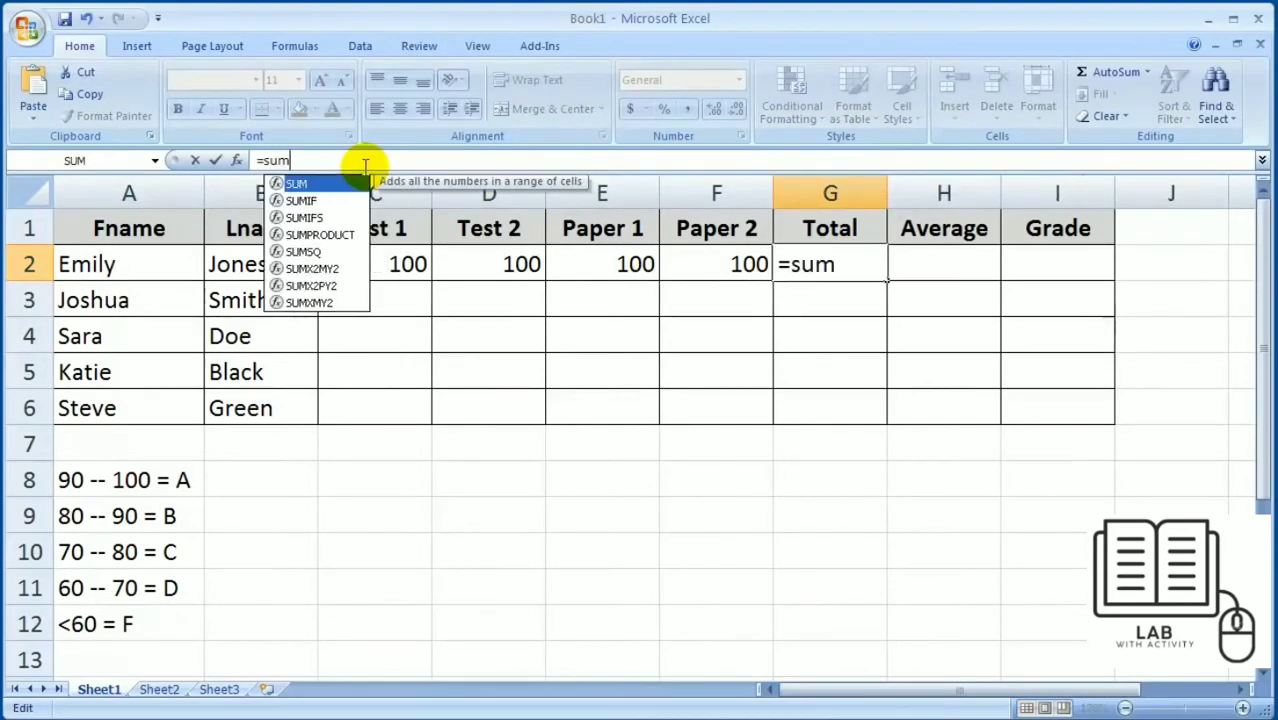
{"action": "type", "text": "("}
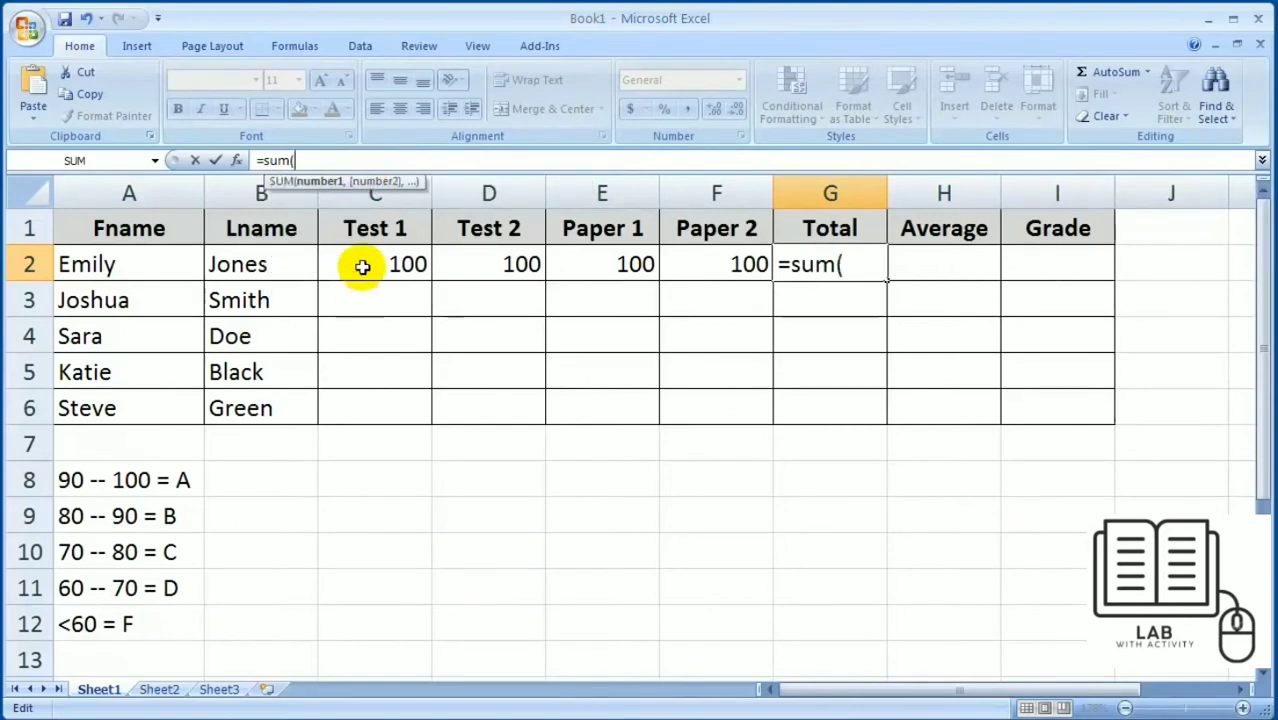
{"action": "left_click_drag", "start_coordinate": [362, 265], "coordinate": [608, 276]}
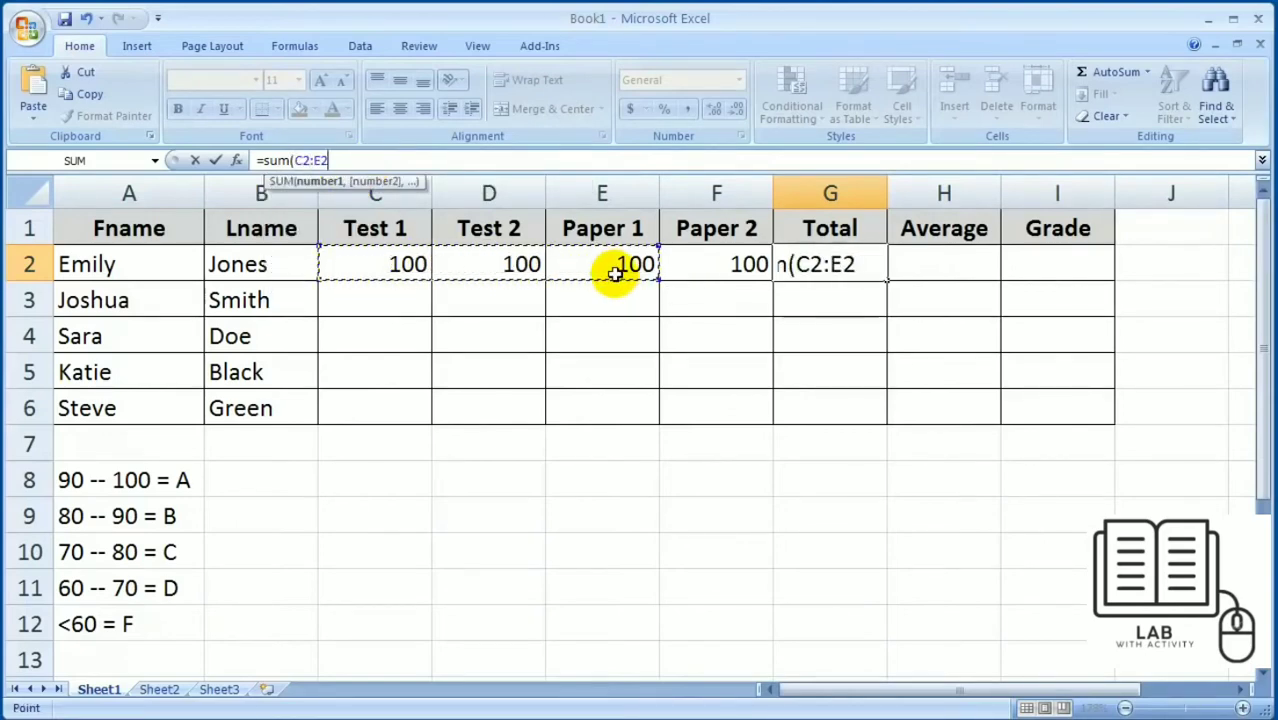
{"action": "key", "text": "Return"}
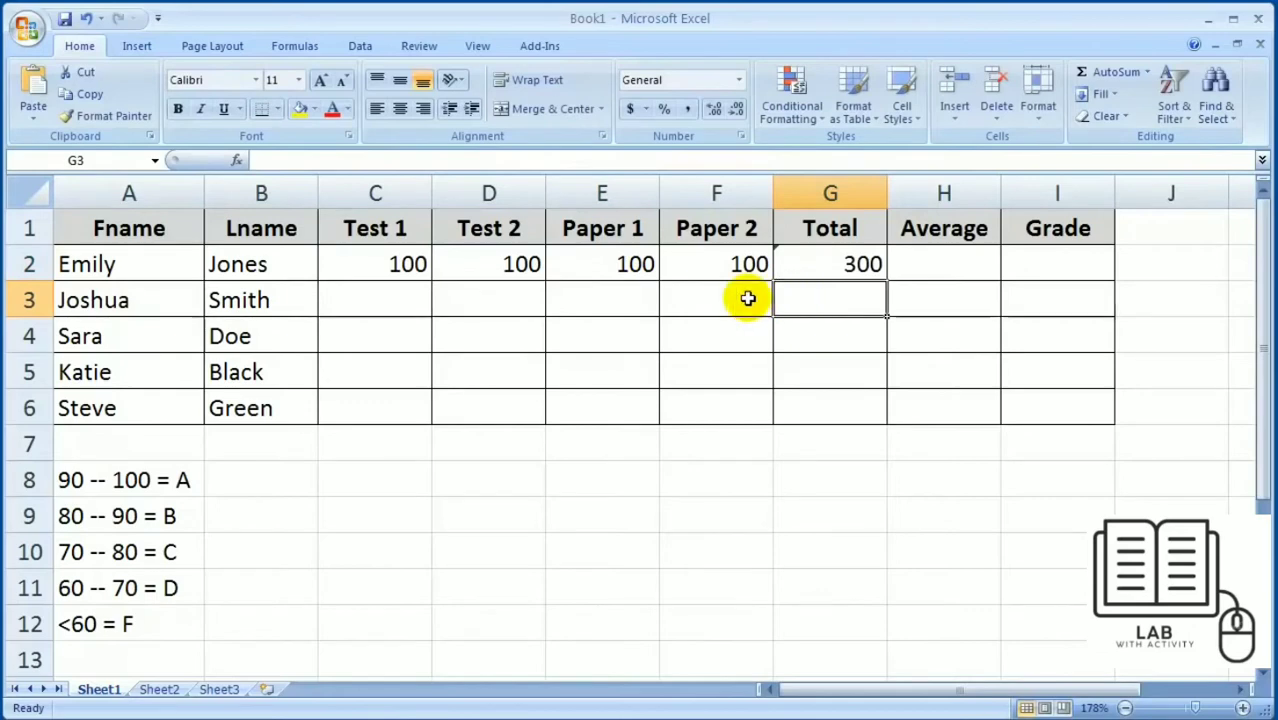
Edit the Total formula in G2 so that it sums C2:F2.
{"action": "left_click", "coordinate": [828, 265]}
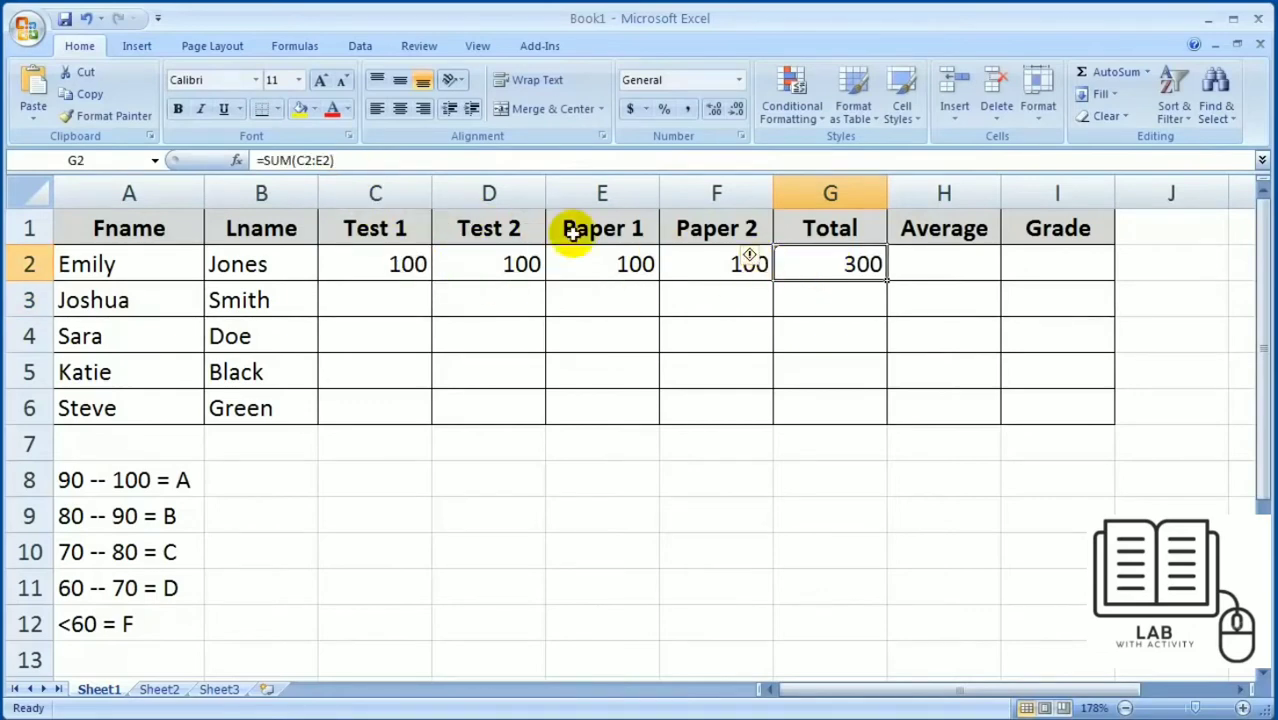
{"action": "left_click", "coordinate": [324, 160]}
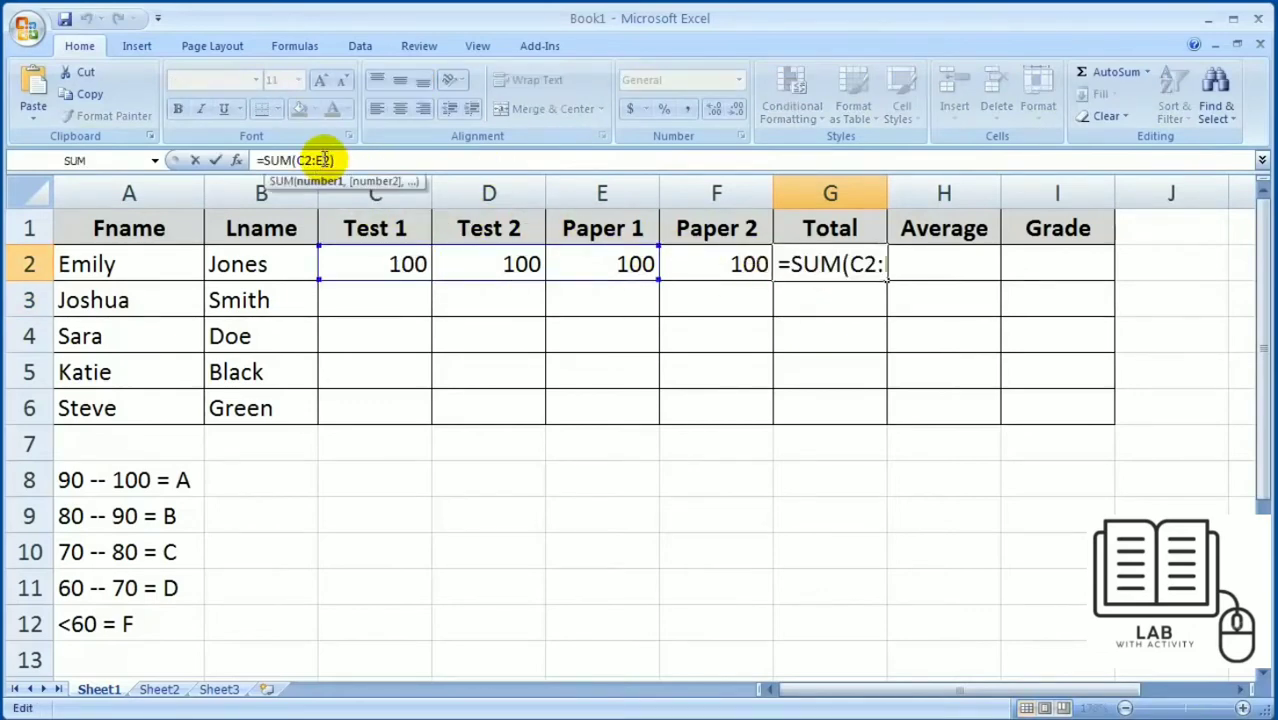
{"action": "key", "text": "BackSpace"}
{"action": "type", "text": "f"}
{"action": "key", "text": "Return"}
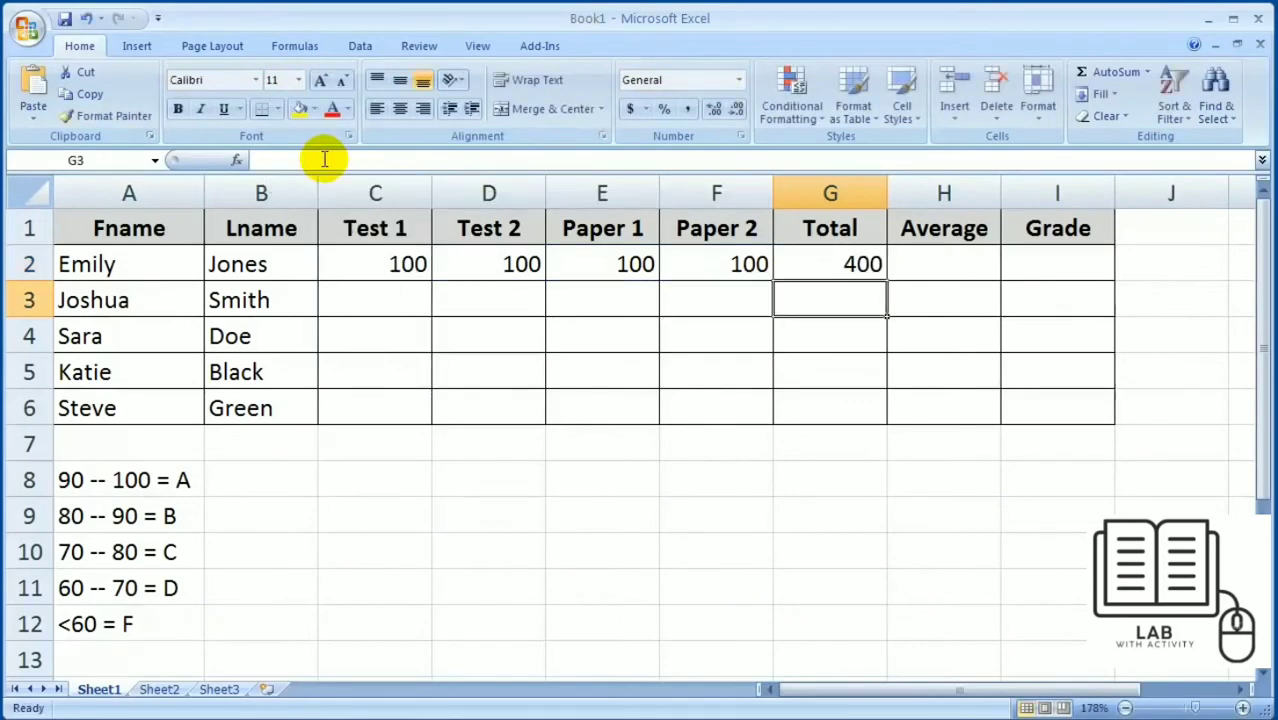
Set the Paper 1 score in E2 to 0 and the Test 2 score in D2 to 50 to test the total.
{"action": "left_click", "coordinate": [500, 263]}
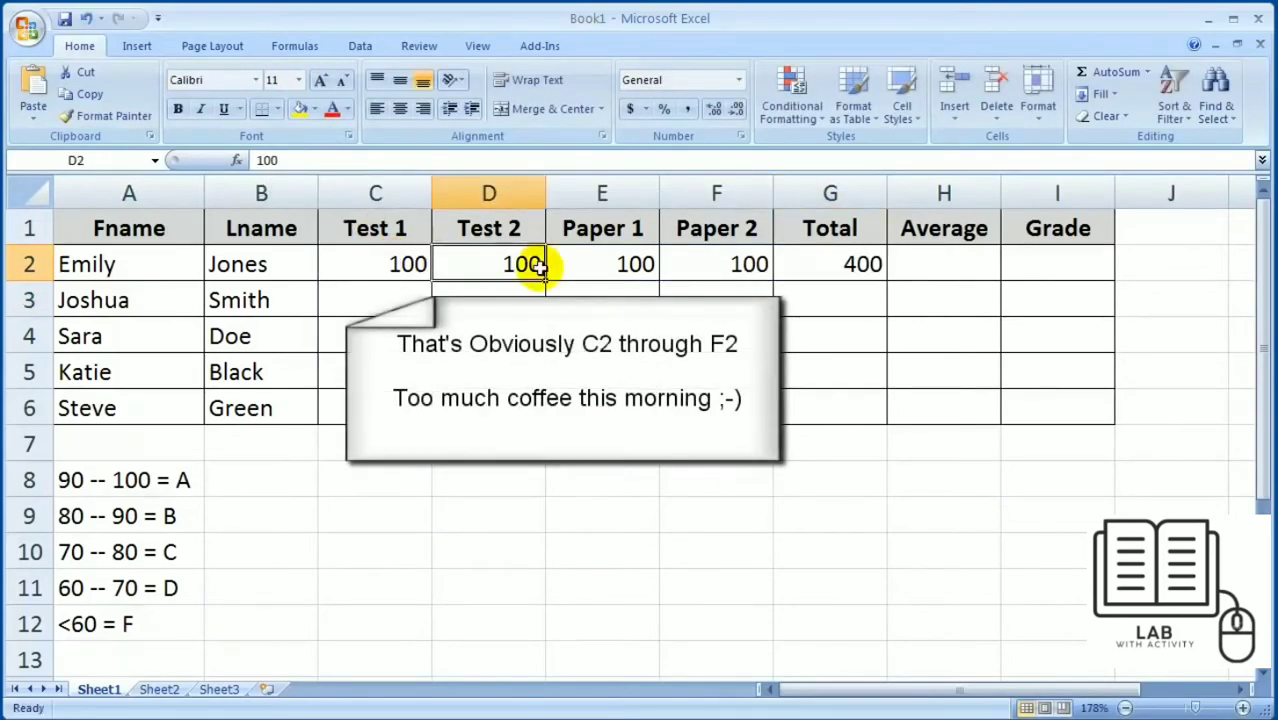
{"action": "left_click", "coordinate": [832, 267]}
{"action": "left_click", "coordinate": [592, 262]}
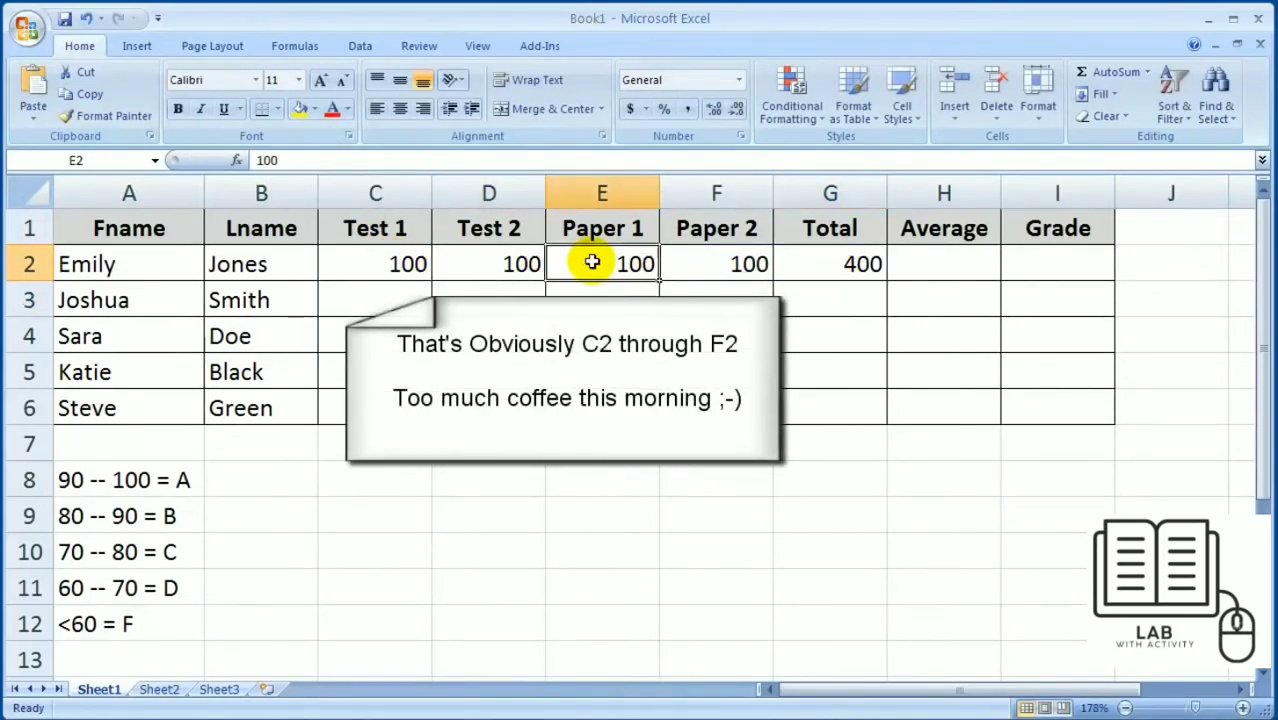
{"action": "type", "text": "0"}
{"action": "key", "text": "Return"}
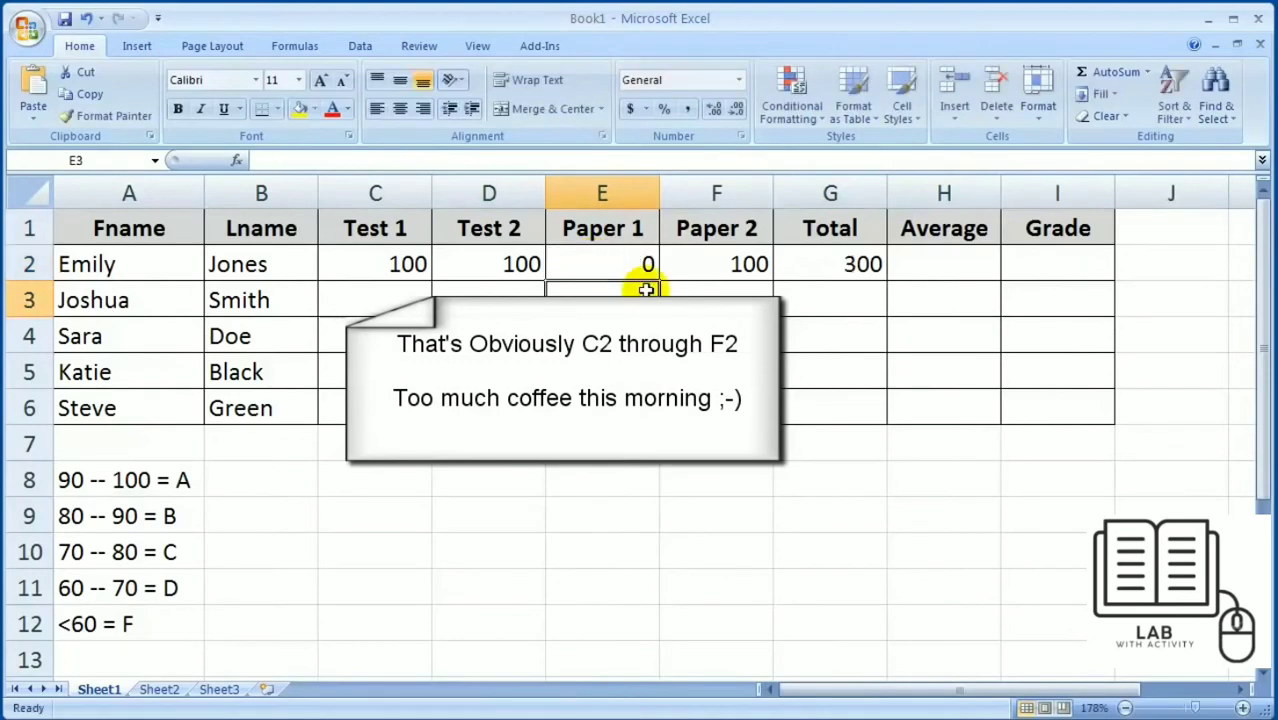
{"action": "left_click", "coordinate": [527, 263]}
{"action": "type", "text": "50"}
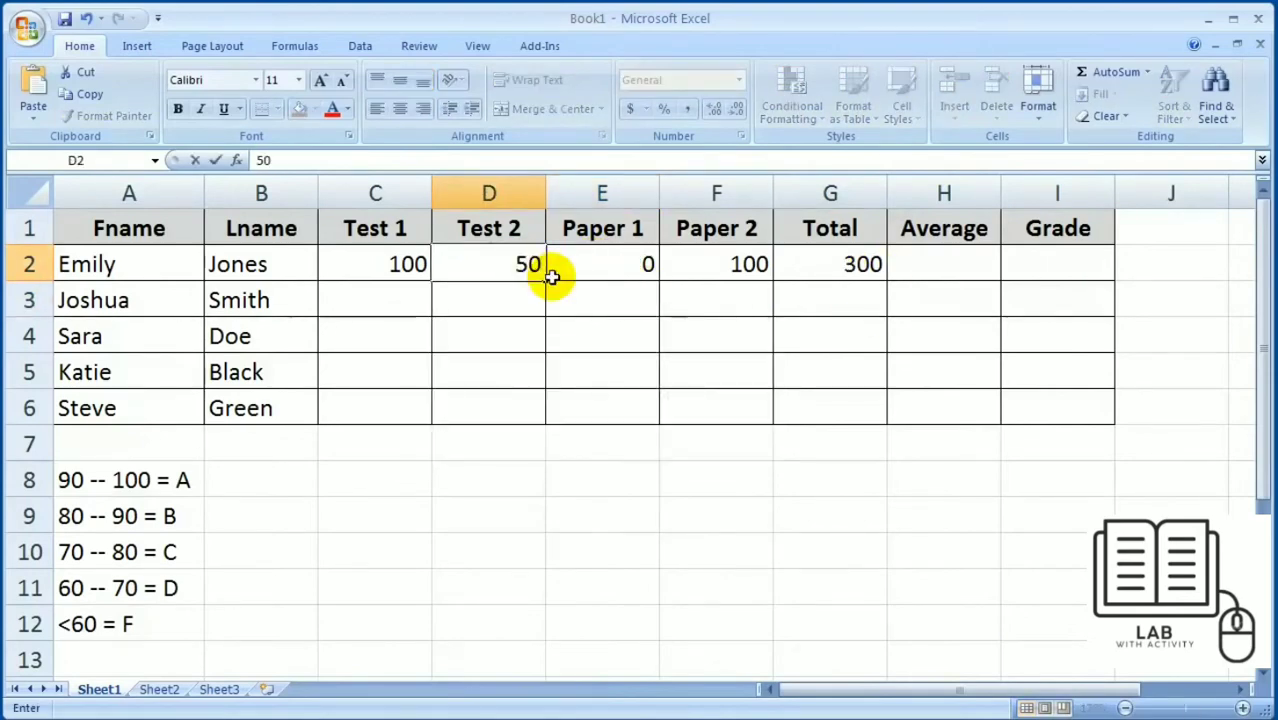
{"action": "key", "text": "Return"}
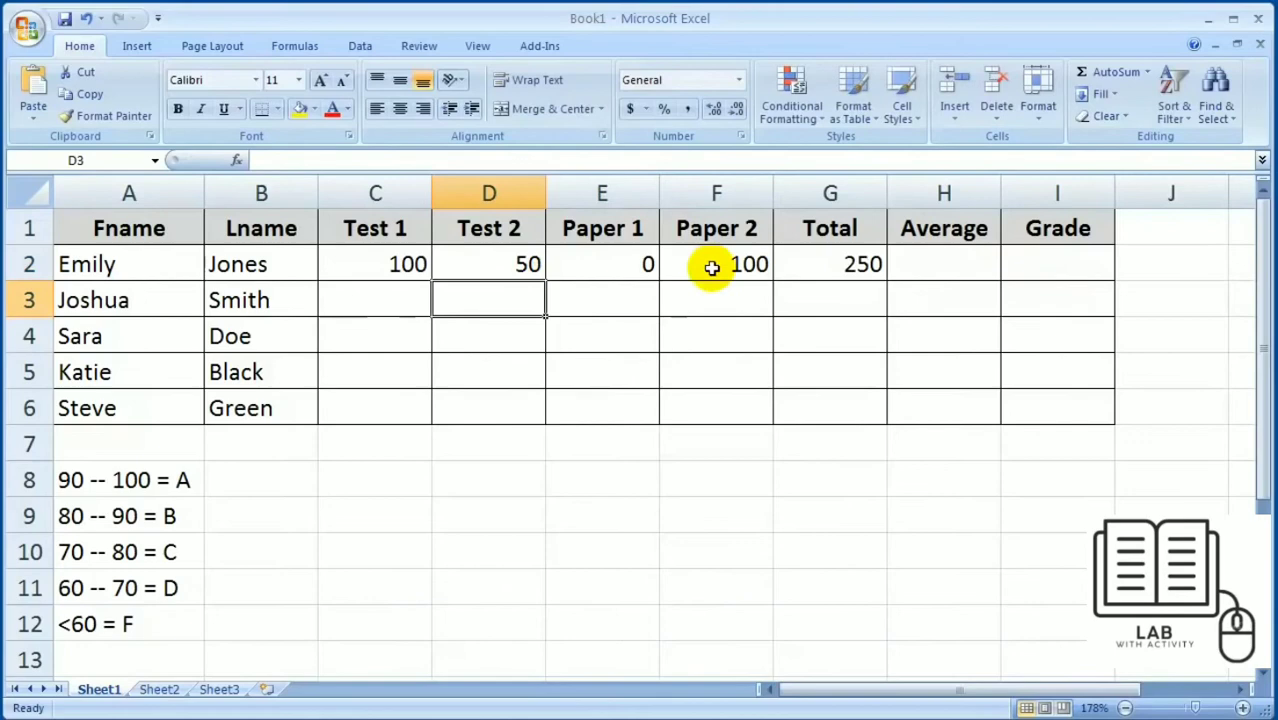
Enter an AVERAGE formula over C2:F2 in the Average cell H2.
{"action": "left_click", "coordinate": [930, 266]}
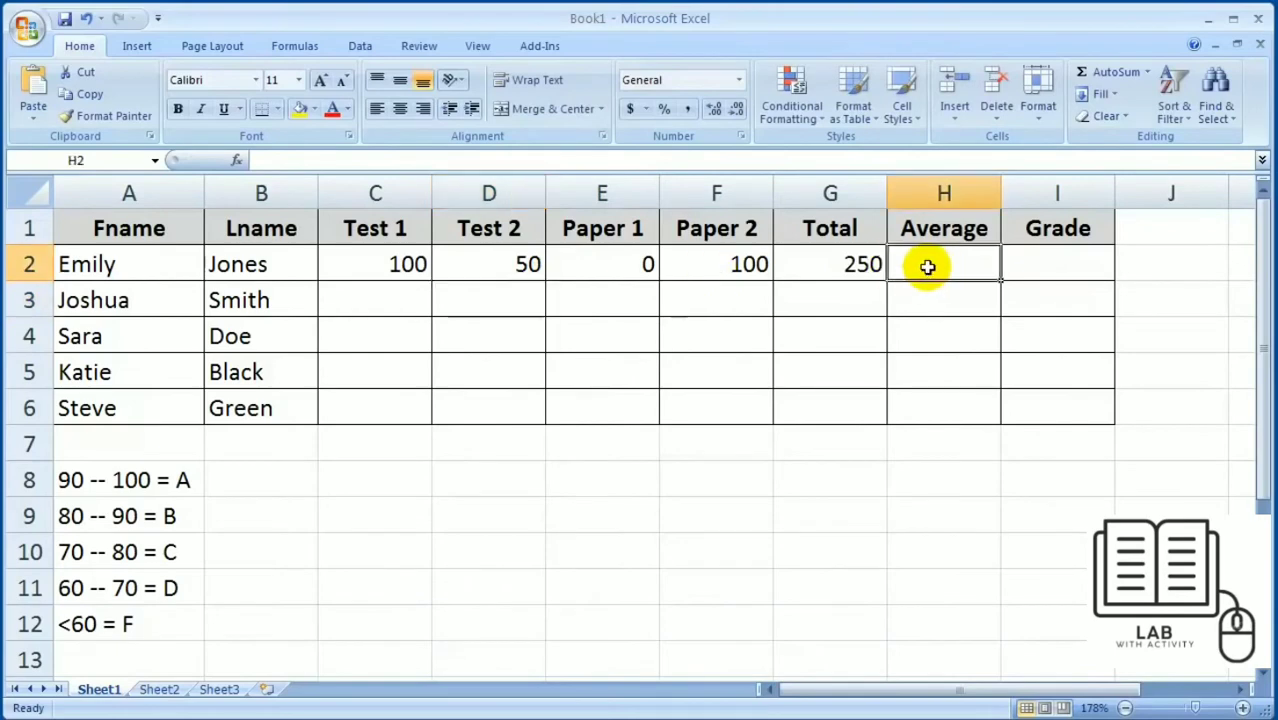
{"action": "left_click", "coordinate": [410, 158]}
{"action": "type", "text": "="}
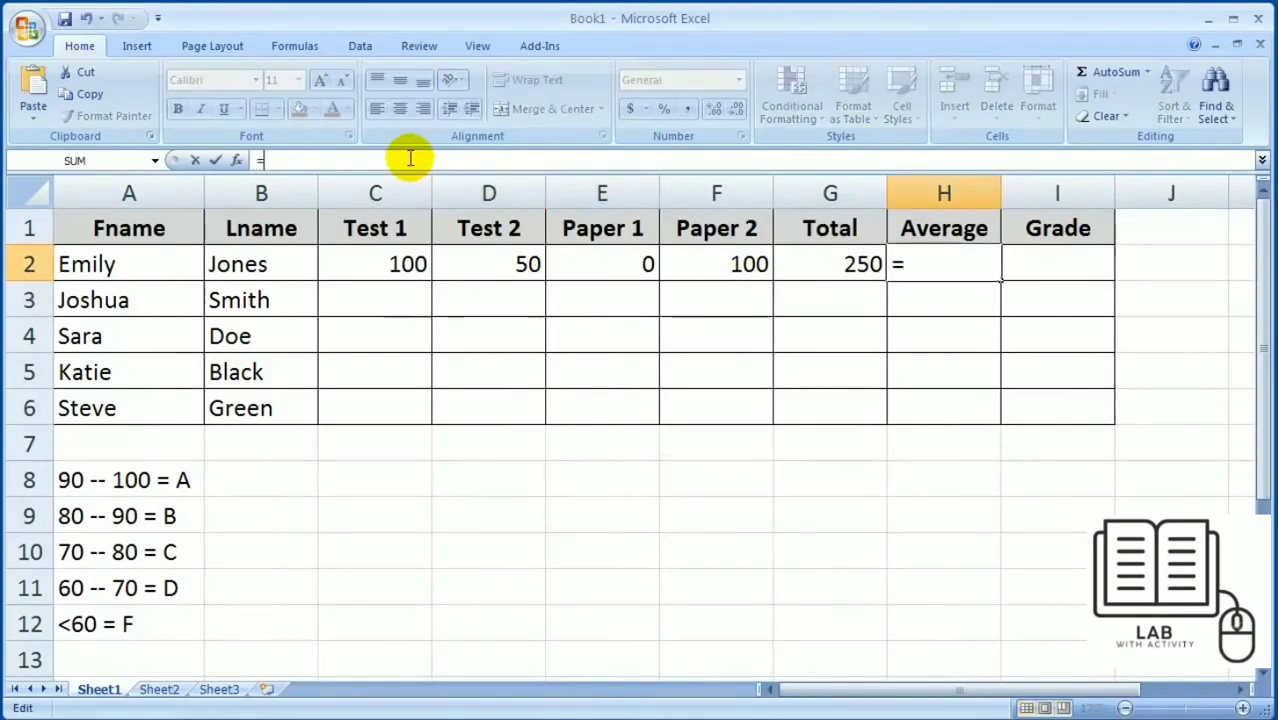
{"action": "type", "text": "avertag"}
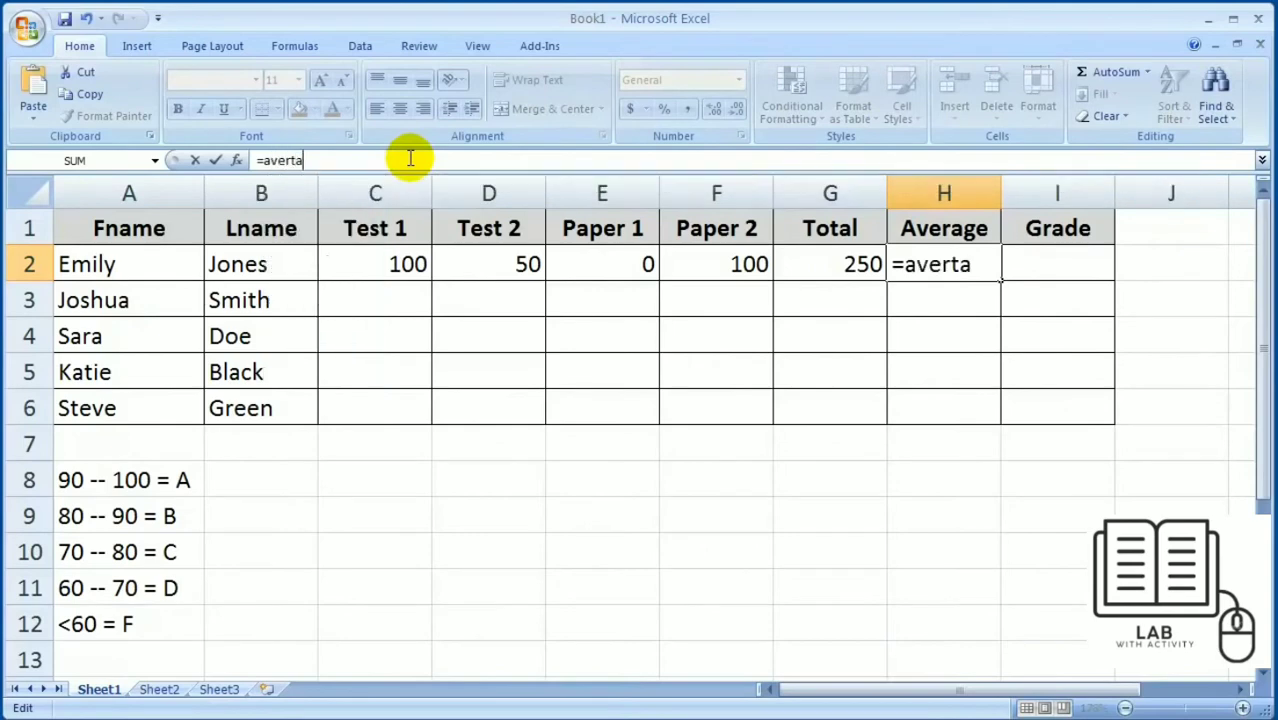
{"action": "key", "text": "BackSpace"}
{"action": "type", "text": "age"}
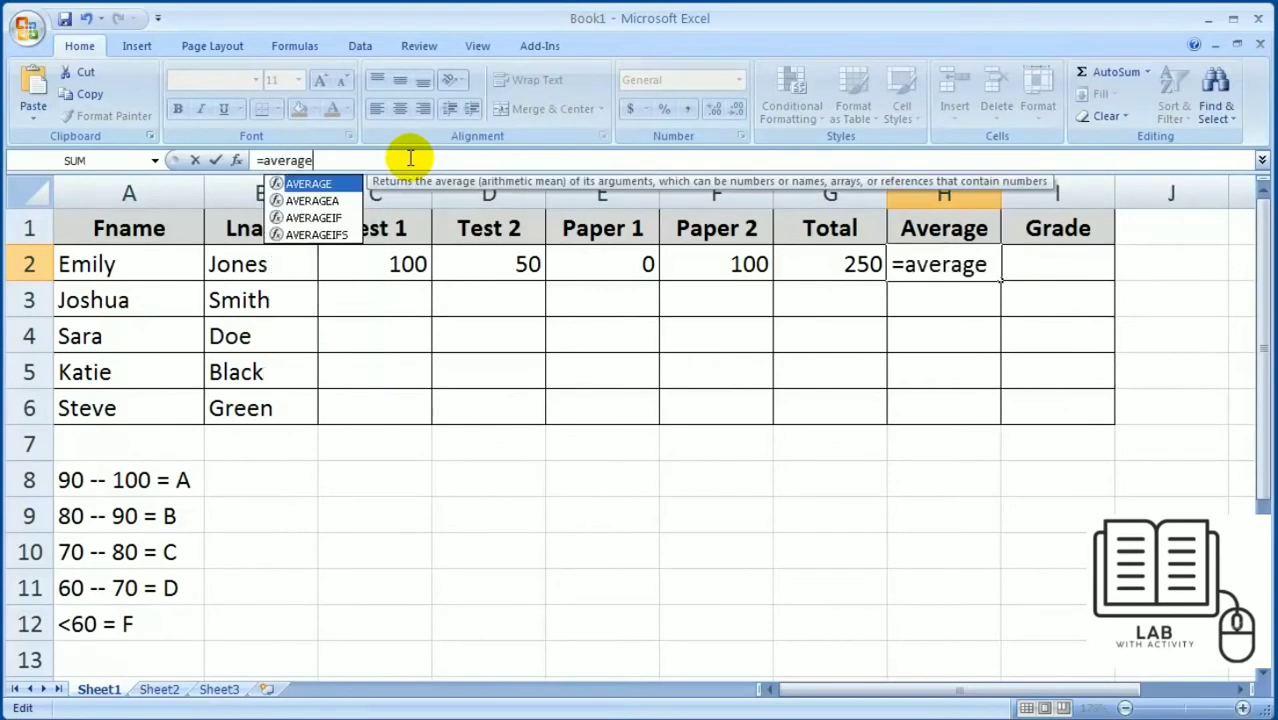
{"action": "double_click", "coordinate": [312, 183]}
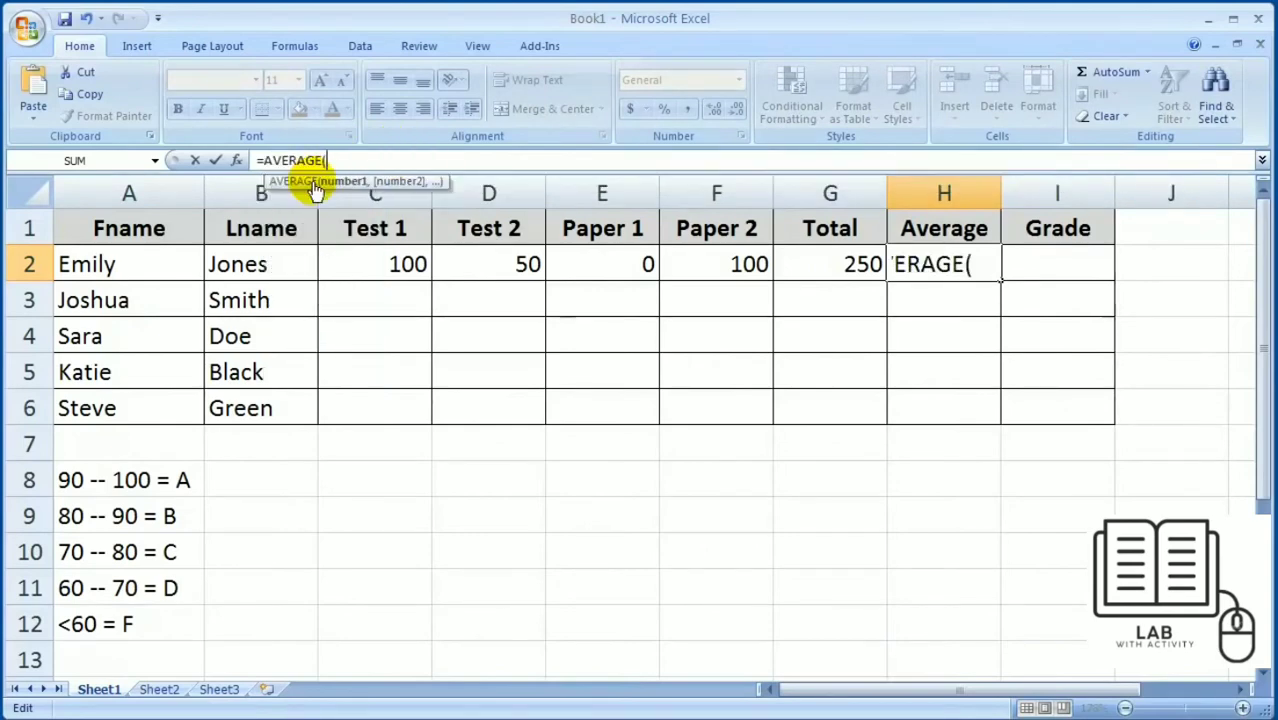
{"action": "left_click_drag", "start_coordinate": [368, 264], "coordinate": [708, 283]}
{"action": "key", "text": "Return"}
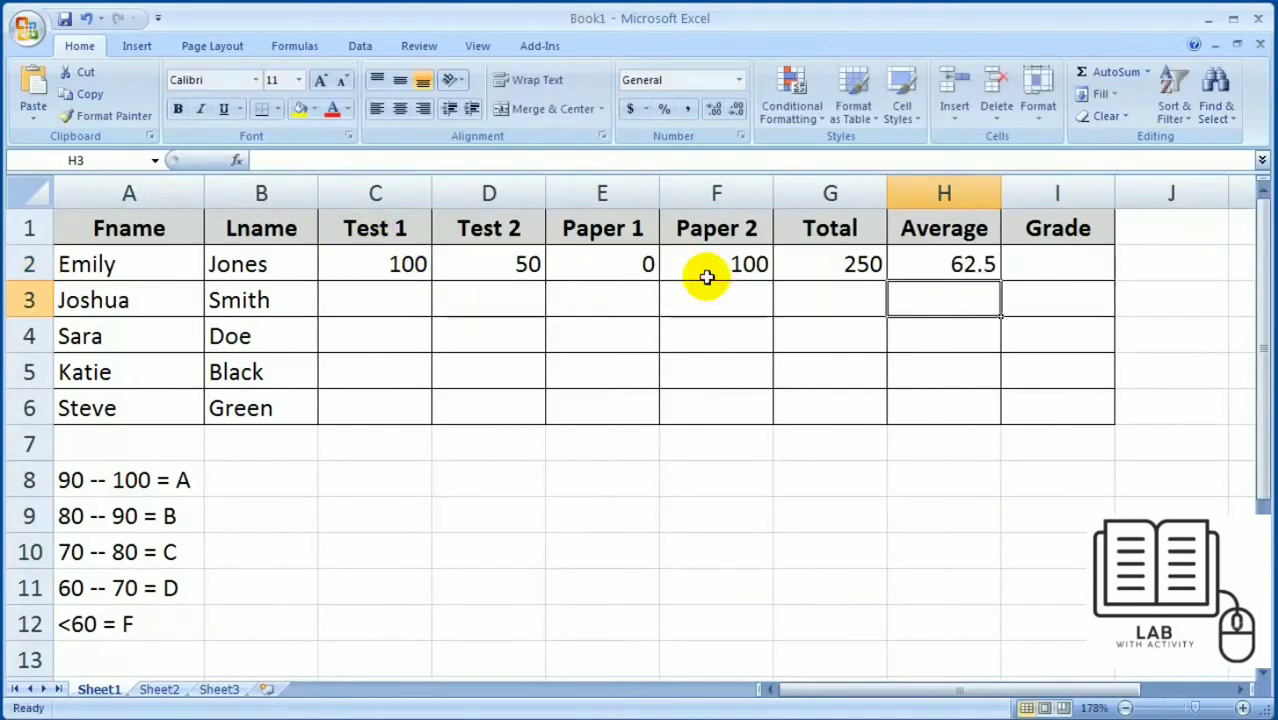
Set the Paper 1 score in E2 to 100 and the Test 2 score in D2 to 100.
{"action": "left_click", "coordinate": [604, 263]}
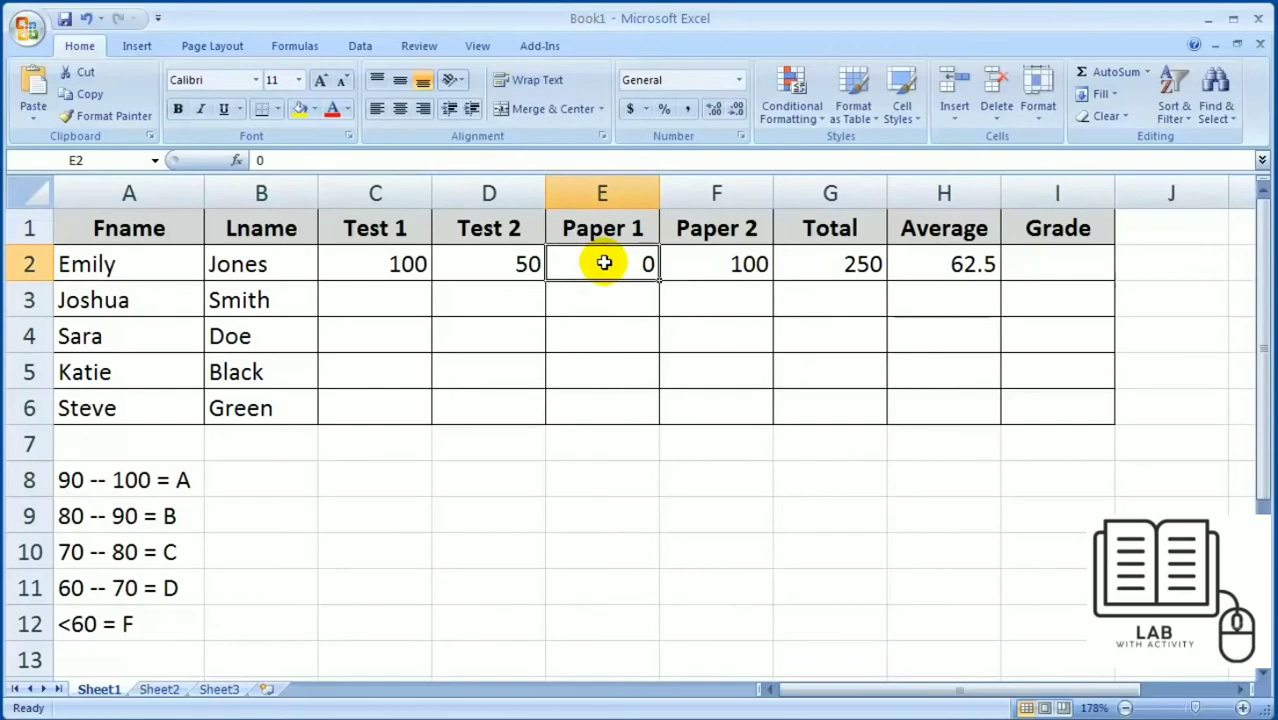
{"action": "type", "text": "100"}
{"action": "key", "text": "Return"}
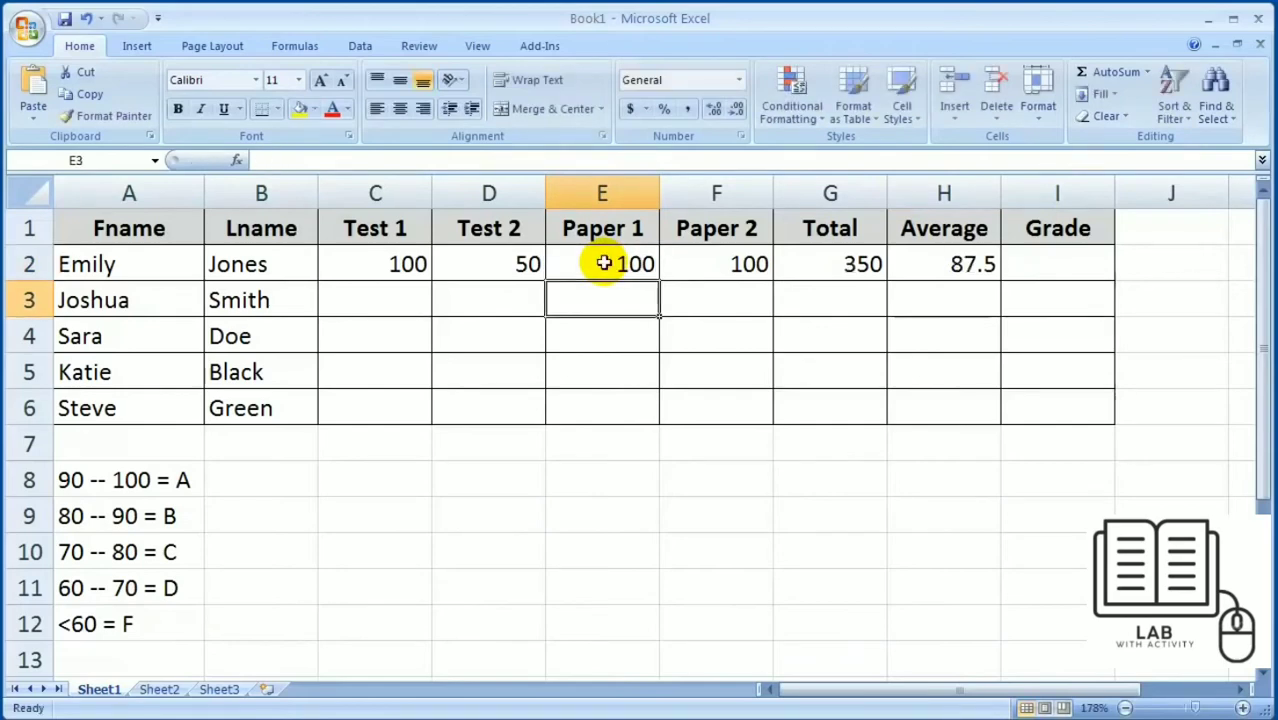
{"action": "left_click", "coordinate": [475, 261]}
{"action": "type", "text": "100"}
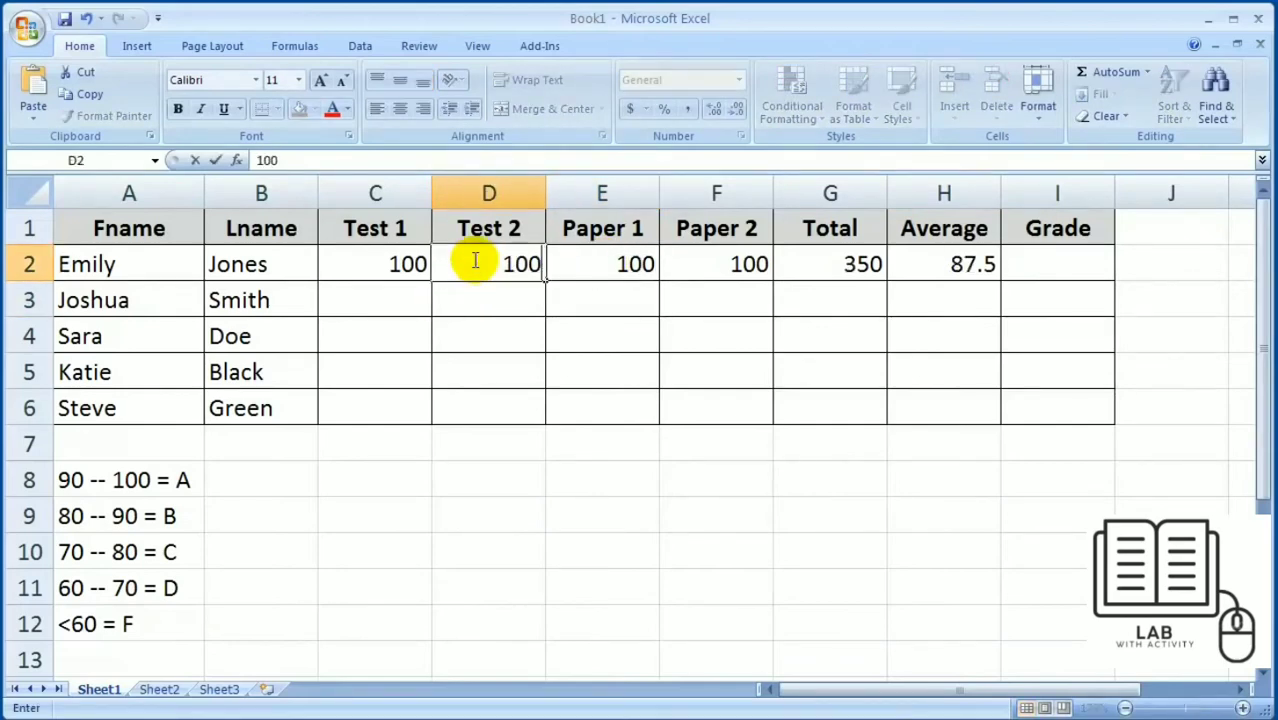
{"action": "key", "text": "Return"}
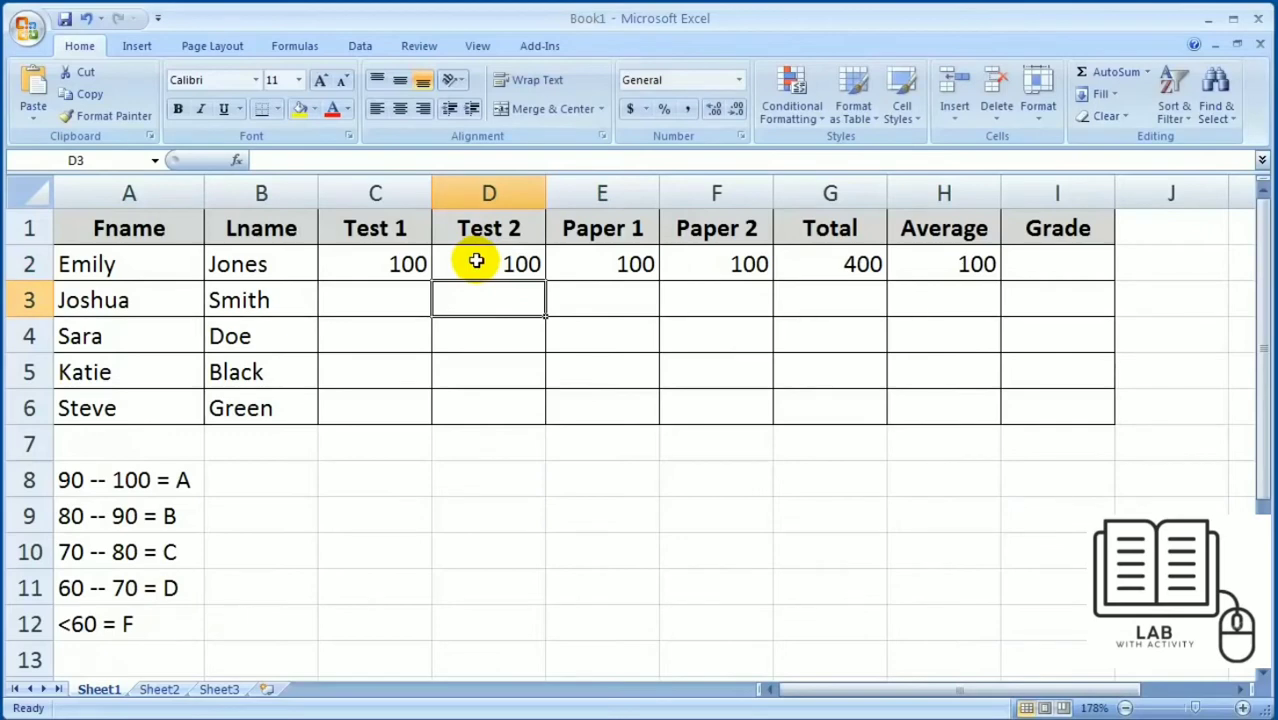
Start an IF formula in the Grade cell I2 that returns "A" when H2>=90.
{"action": "left_click", "coordinate": [1040, 267]}
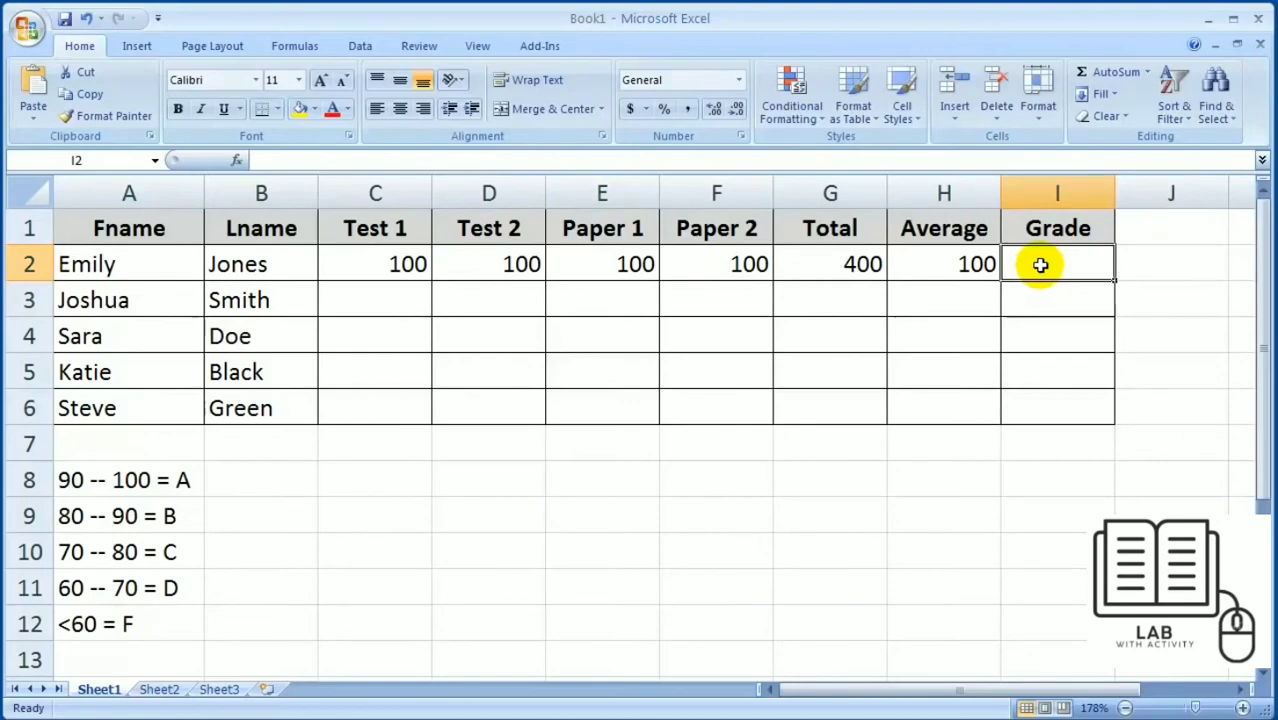
{"action": "left_click", "coordinate": [958, 264]}
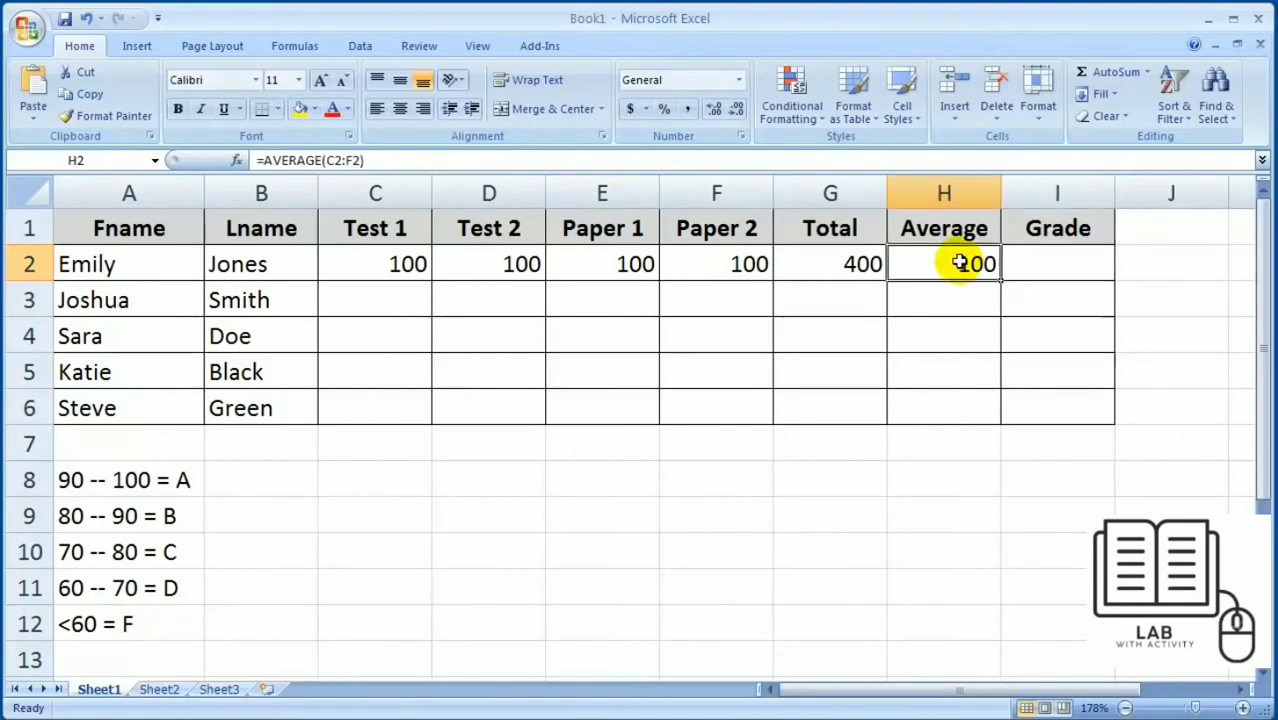
{"action": "left_click", "coordinate": [836, 260]}
{"action": "left_click", "coordinate": [1056, 263]}
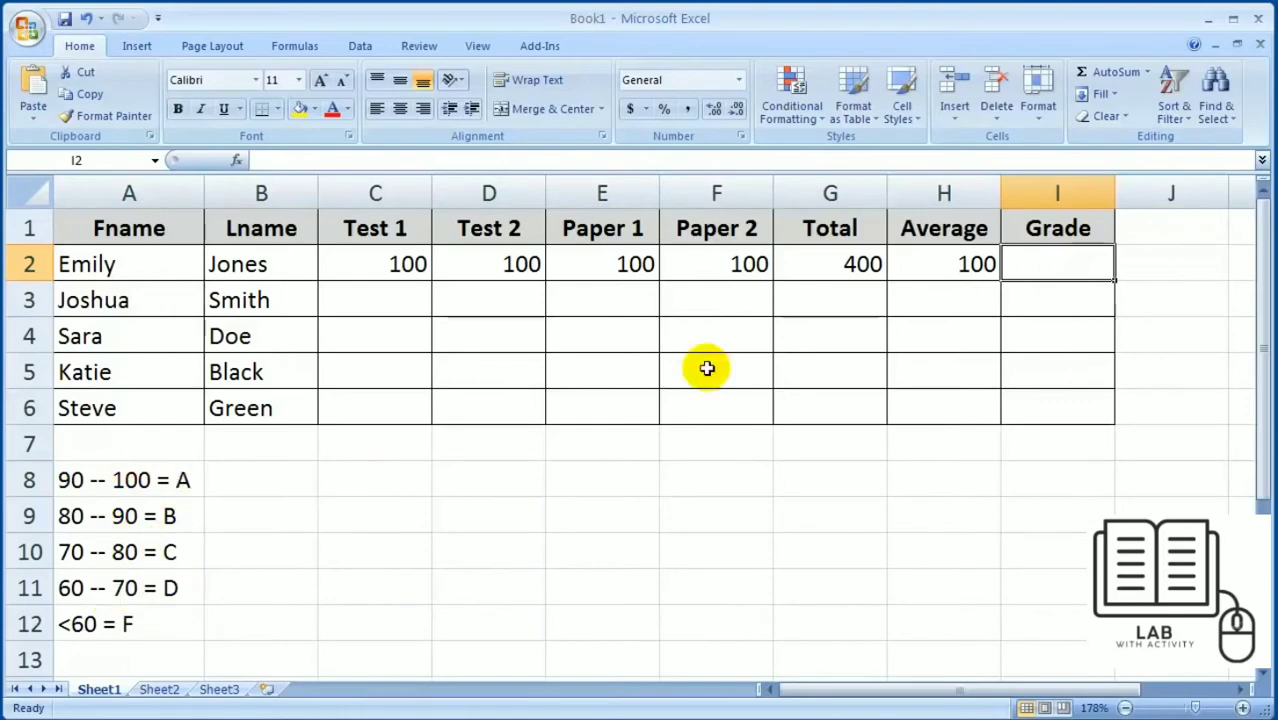
{"action": "left_click", "coordinate": [336, 160]}
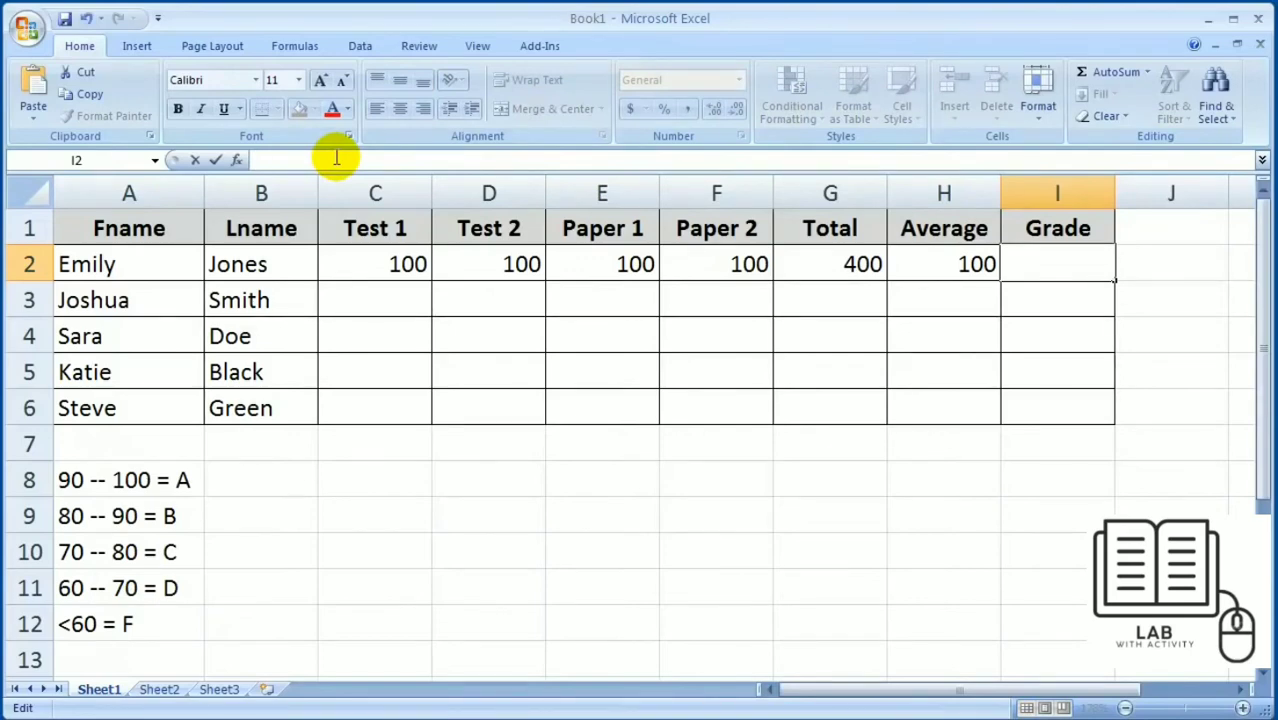
{"action": "type", "text": "=if"}
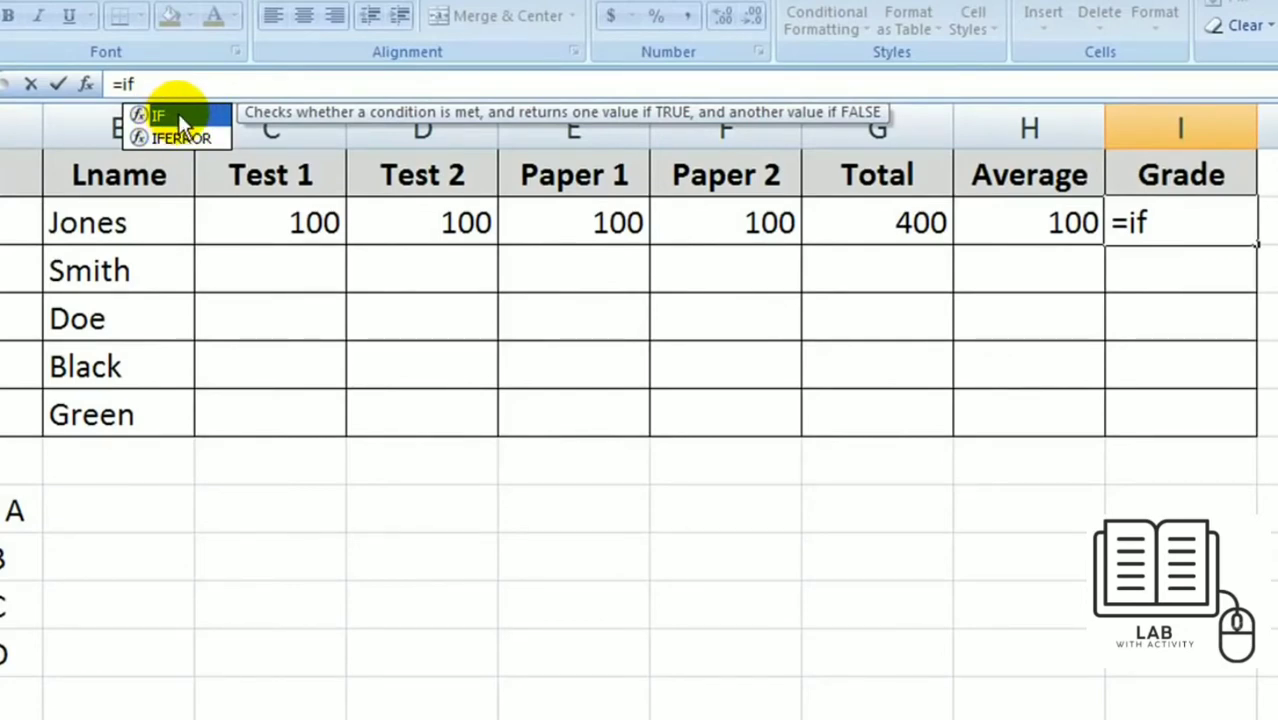
{"action": "double_click", "coordinate": [180, 118]}
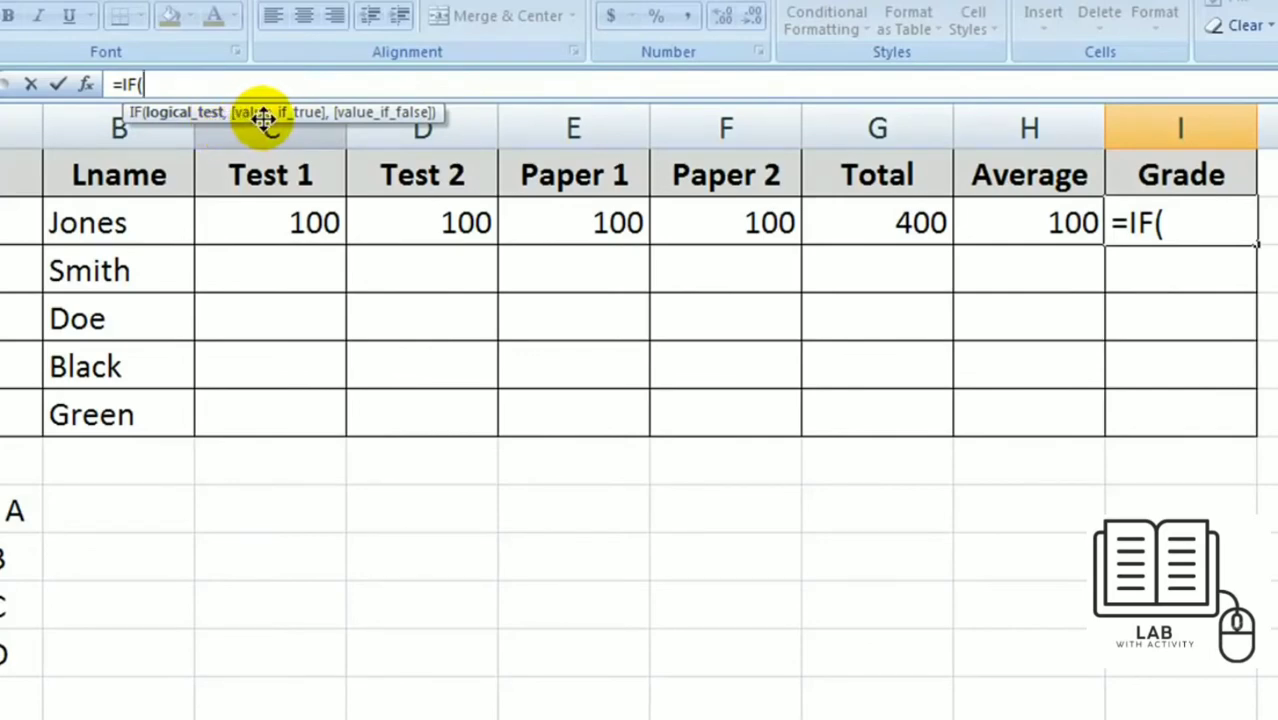
{"action": "type", "text": "h2"}
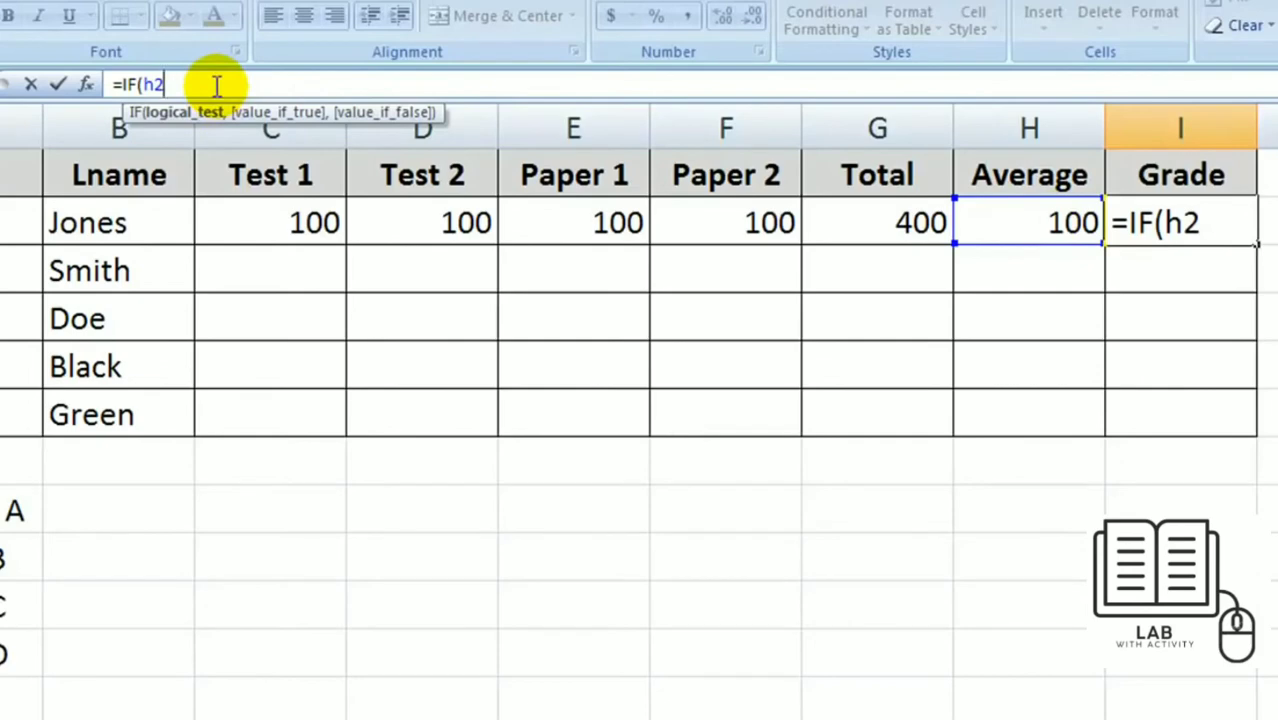
{"action": "type", "text": ">="}
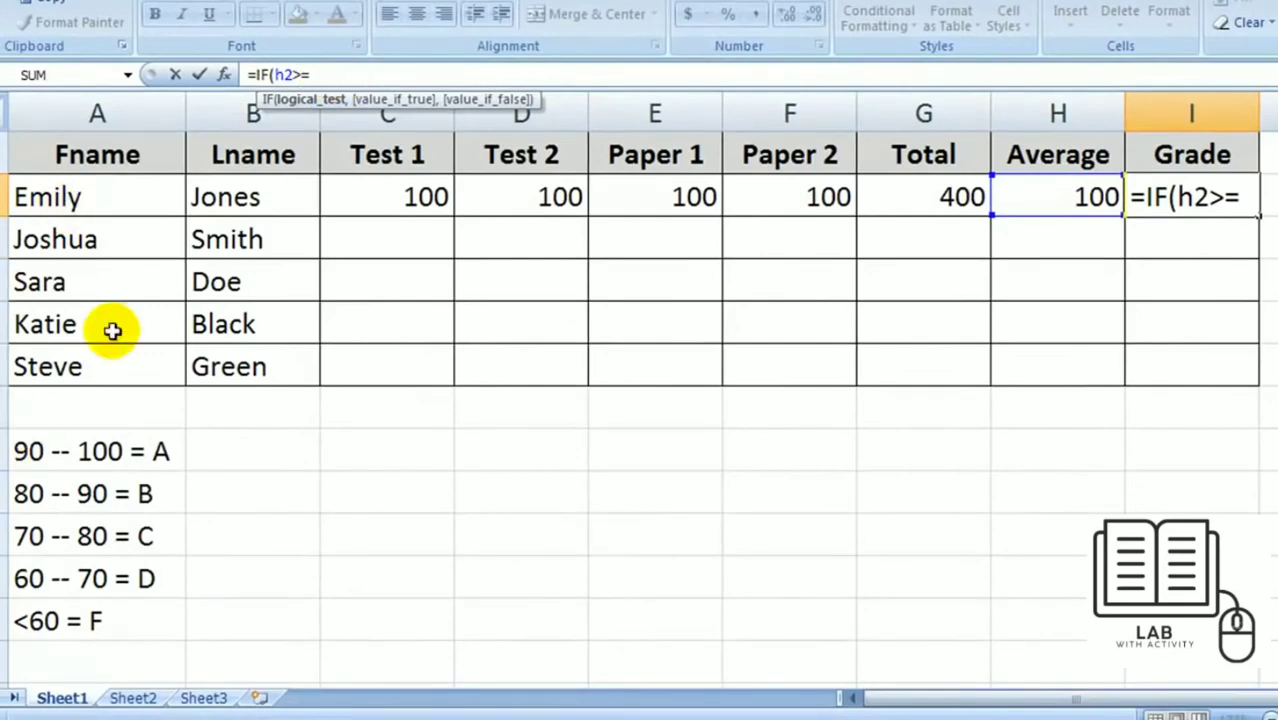
{"action": "type", "text": "90,"}
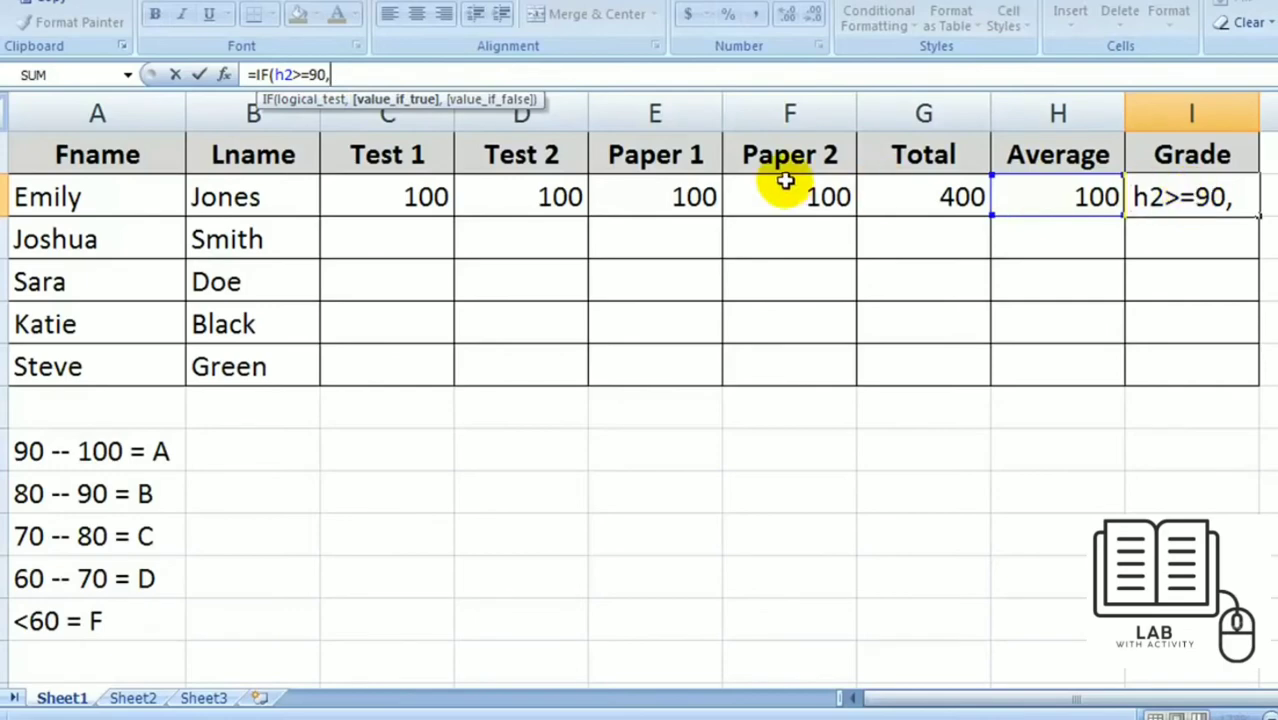
{"action": "type", "text": "\"A"}
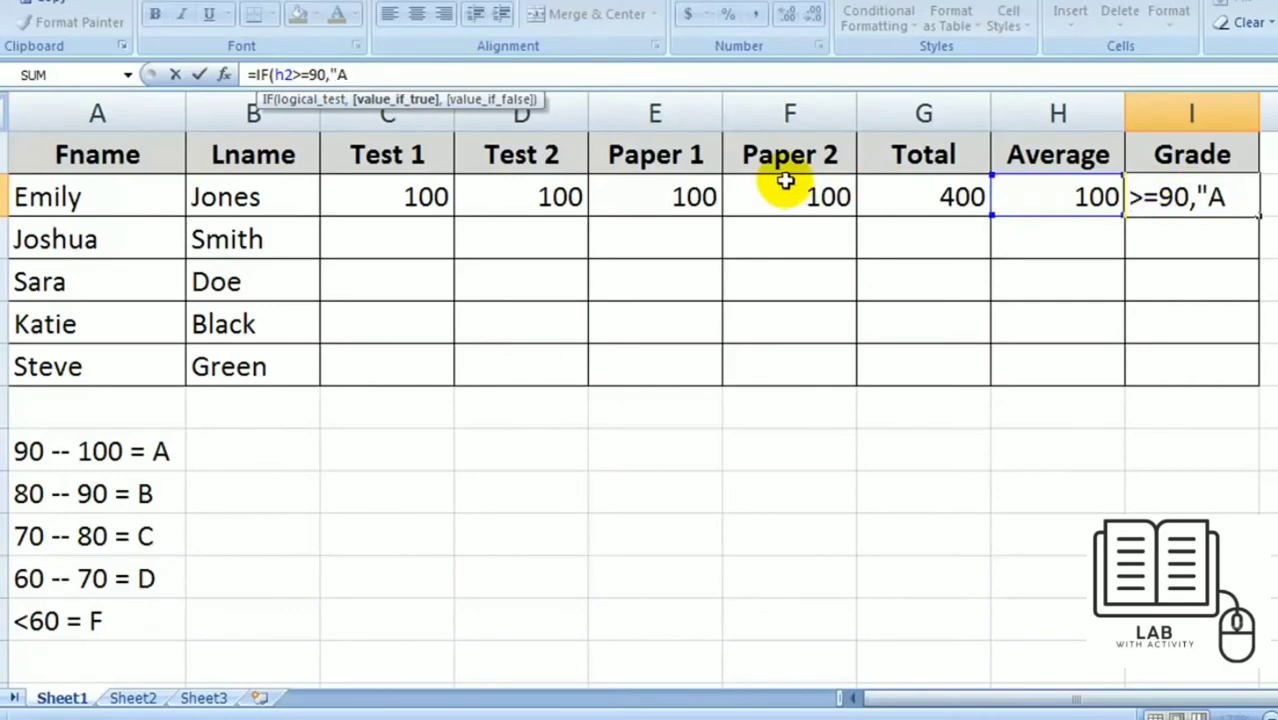
{"action": "type", "text": "\","}
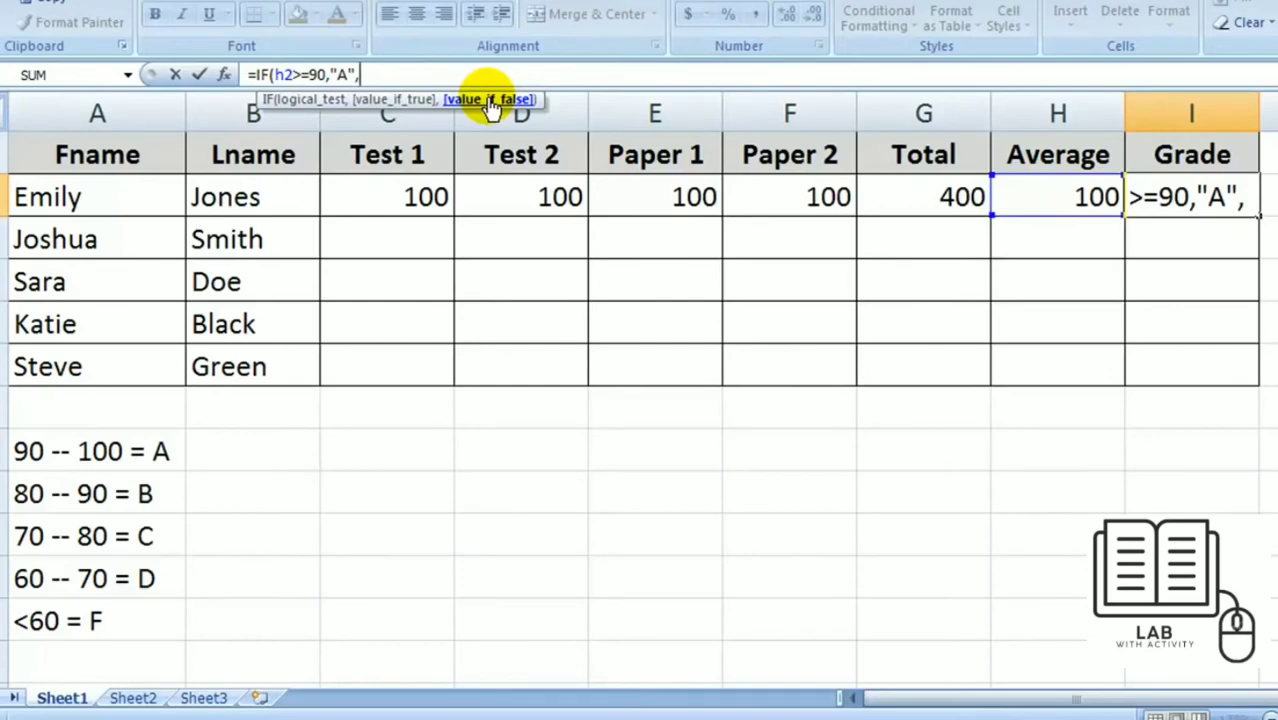
Nest a second IF as the false value of the Grade formula, returning "B" when H2>=80.
{"action": "type", "text": "if("}
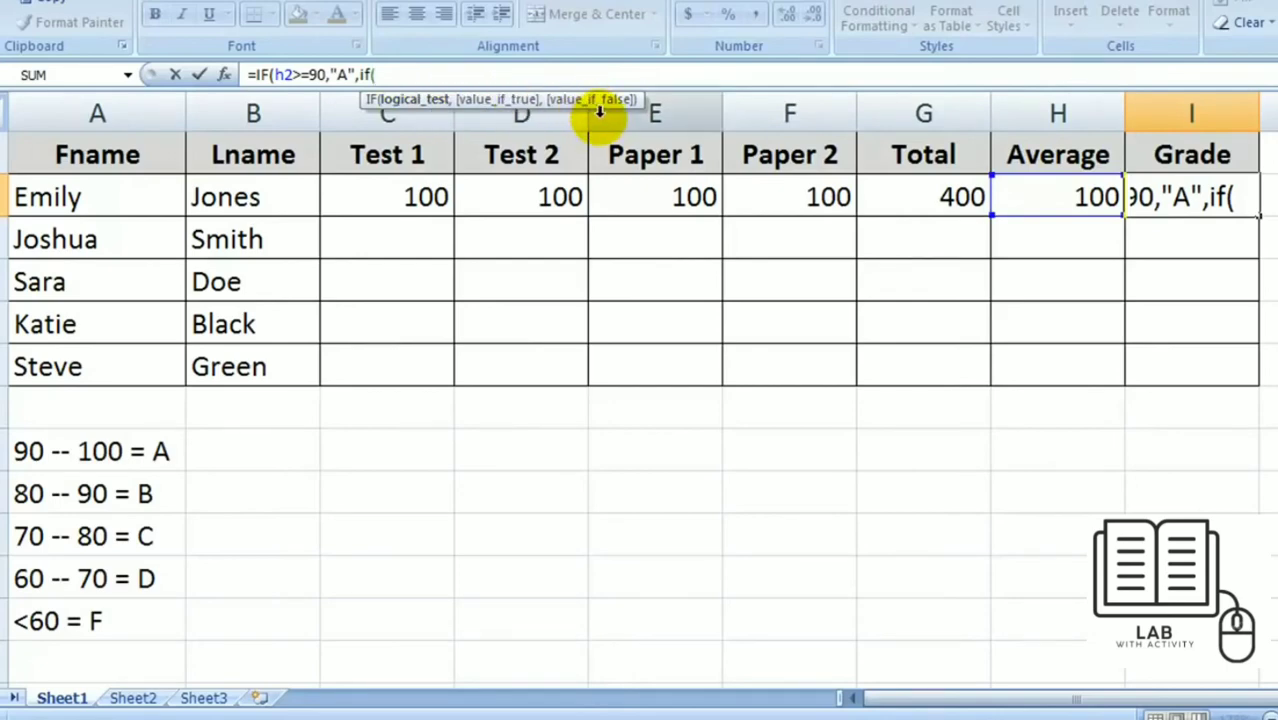
{"action": "type", "text": "h2"}
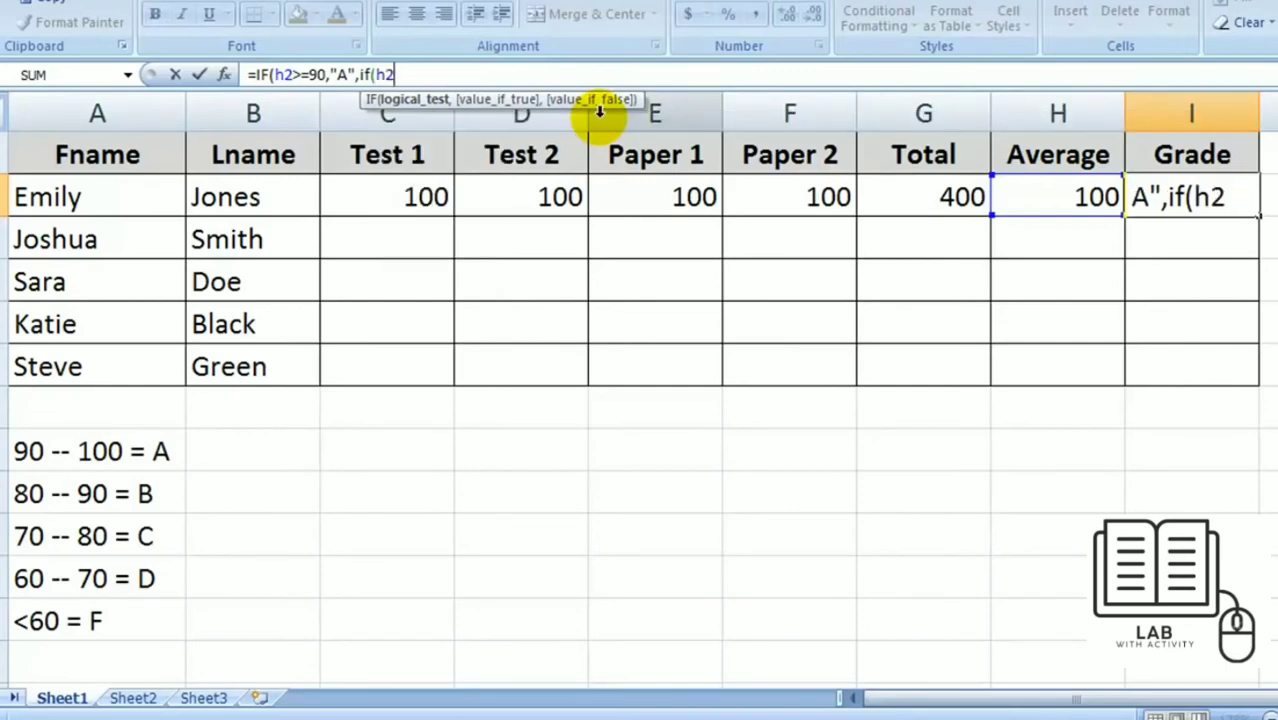
{"action": "type", "text": ">=80,"}
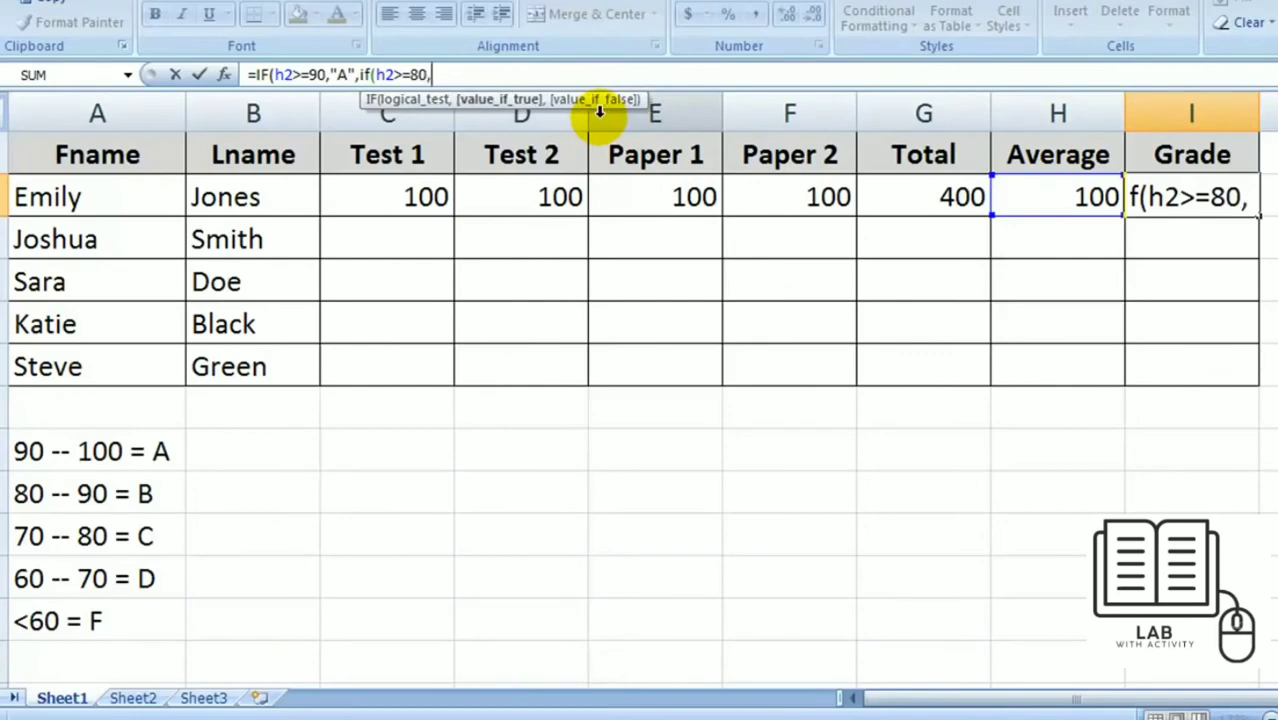
{"action": "type", "text": "\""}
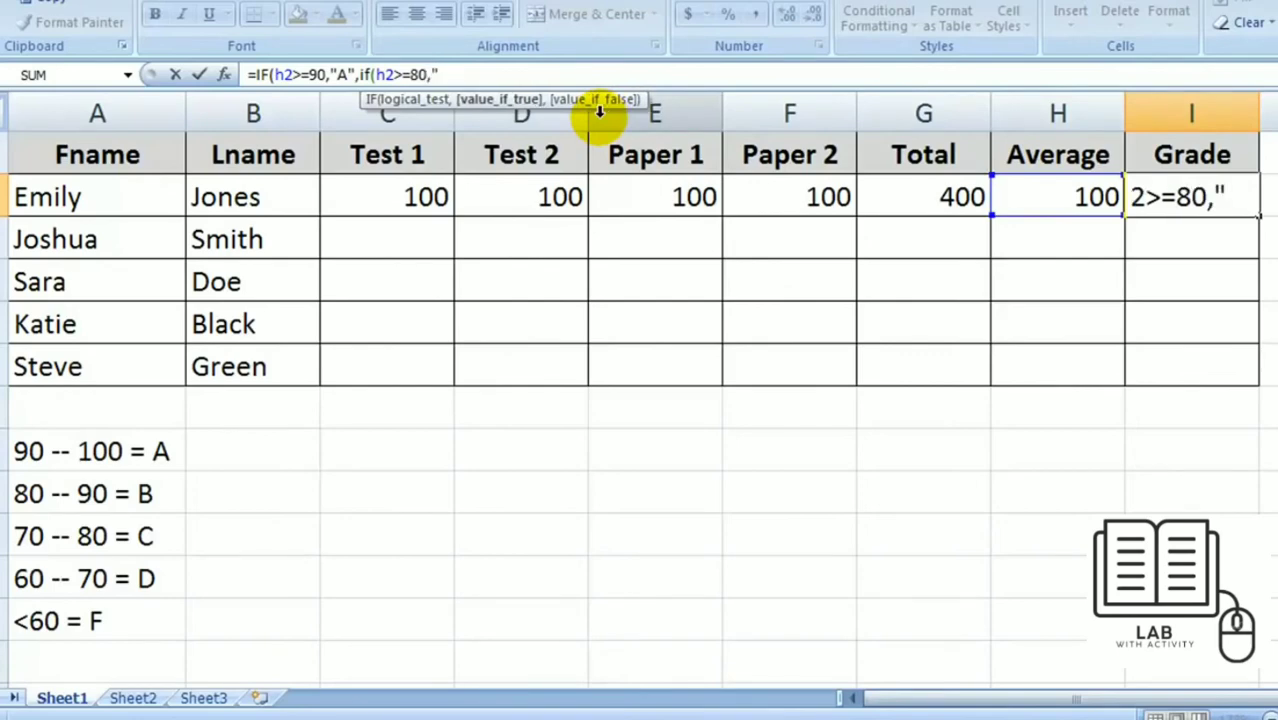
{"action": "type", "text": "B\","}
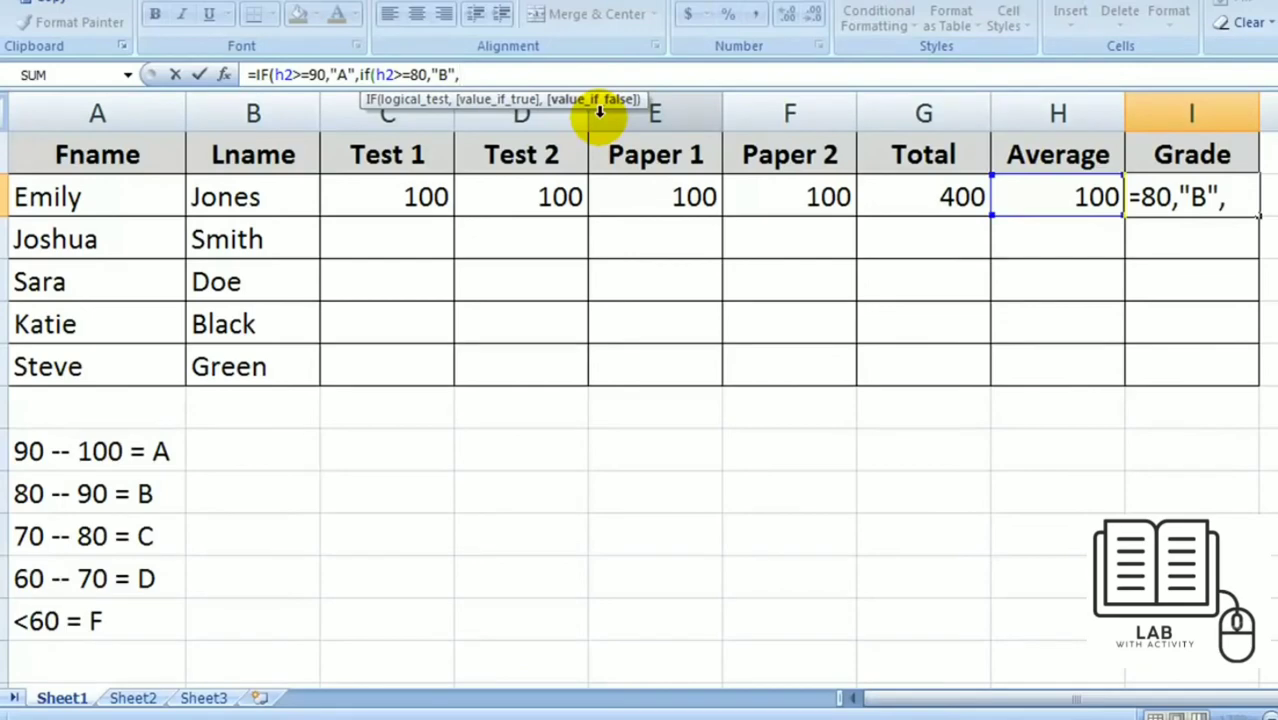
Nest a third IF in the Grade formula that returns "C" when H2>=70.
{"action": "type", "text": "if"}
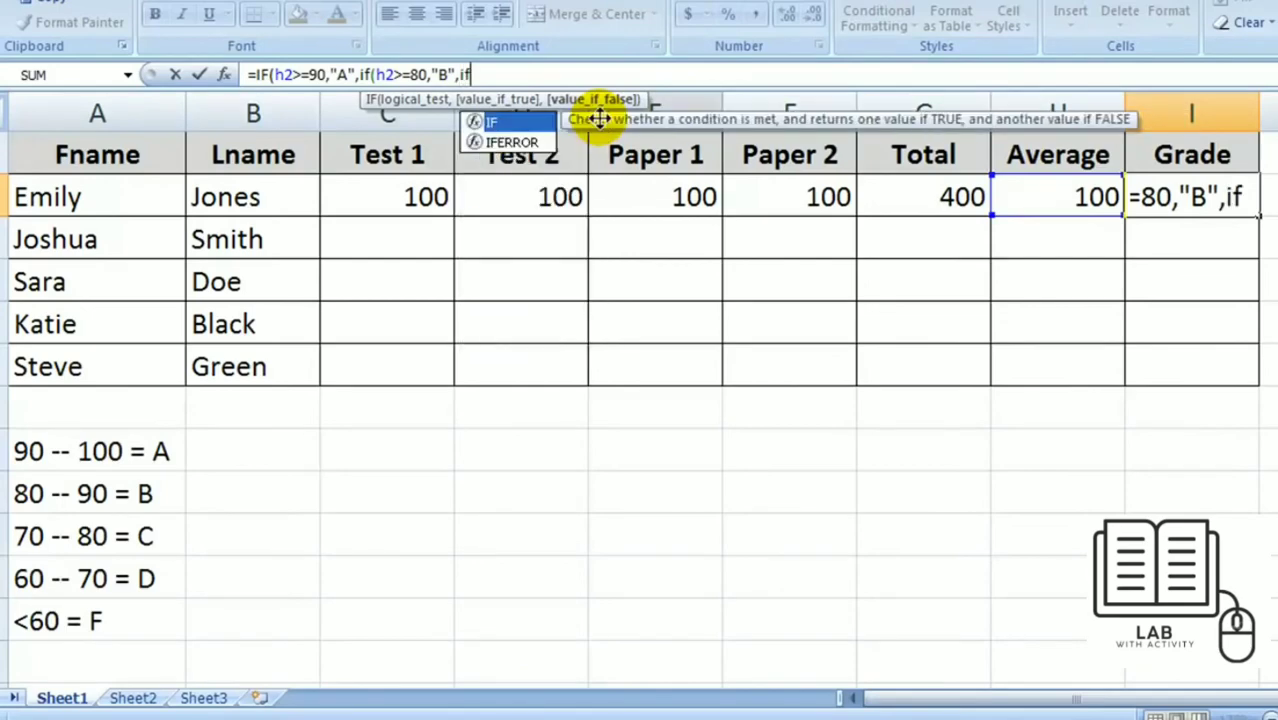
{"action": "type", "text": "("}
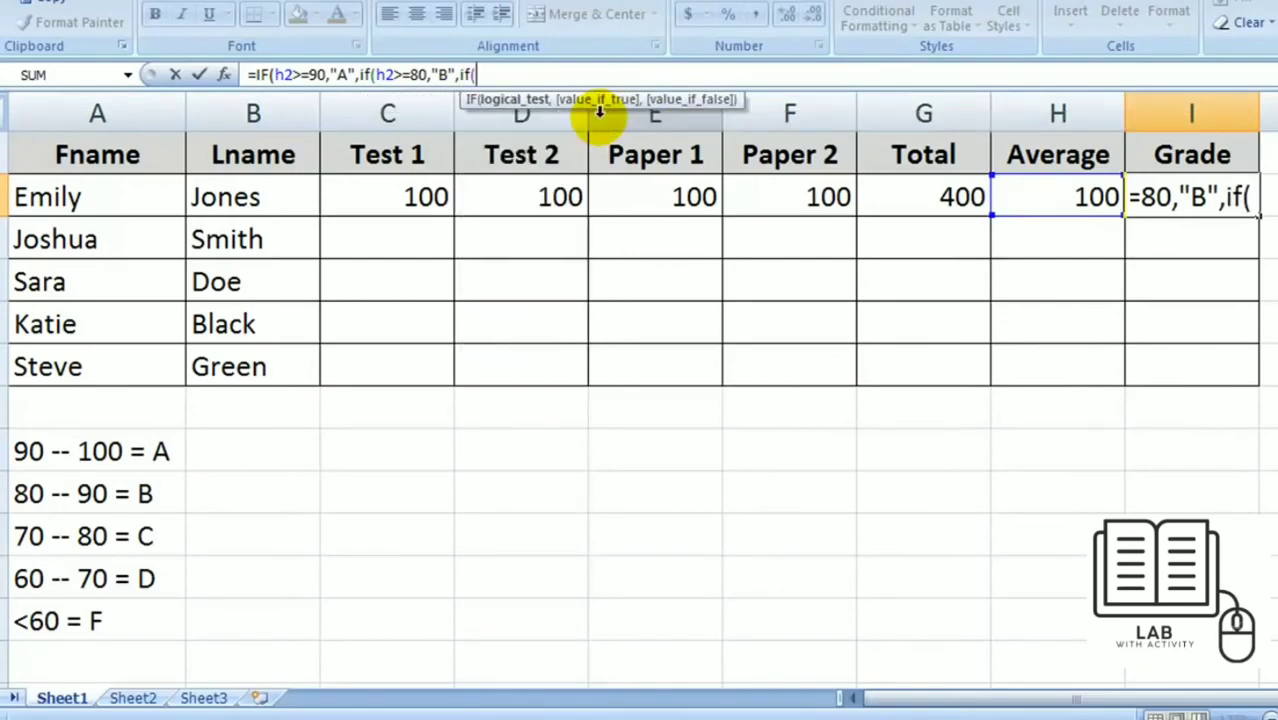
{"action": "type", "text": "h2"}
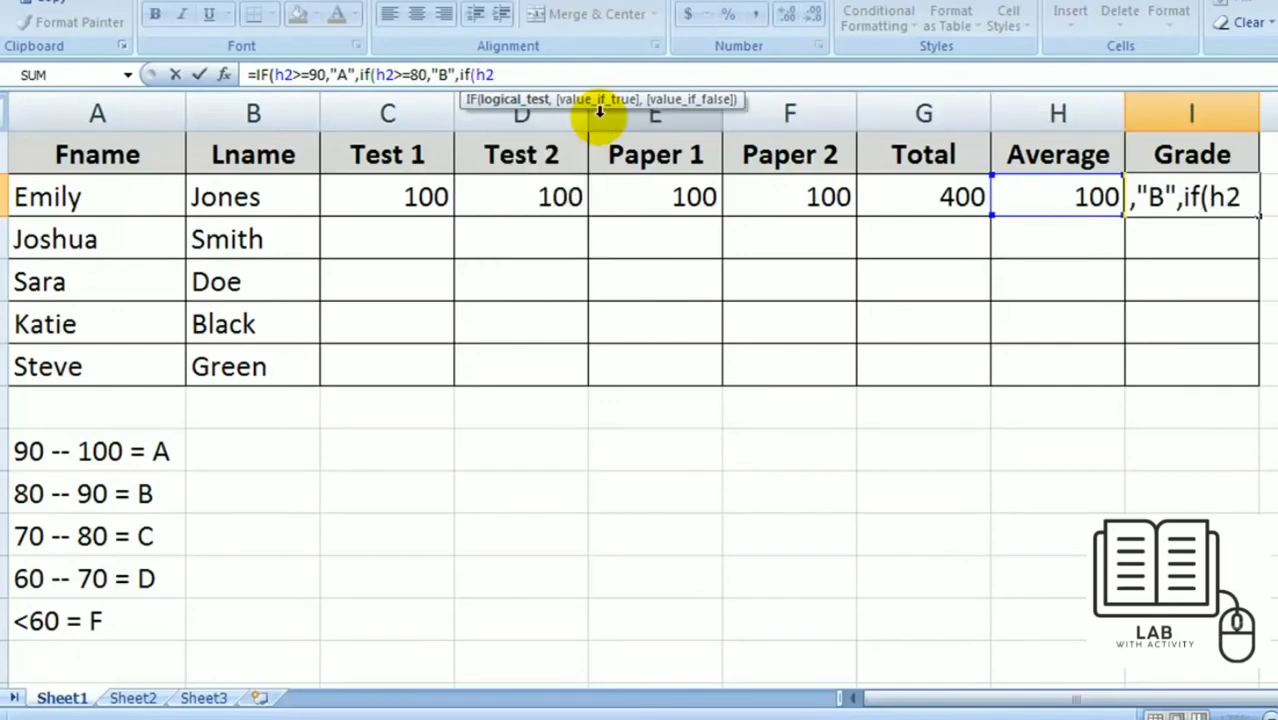
{"action": "type", "text": ">="}
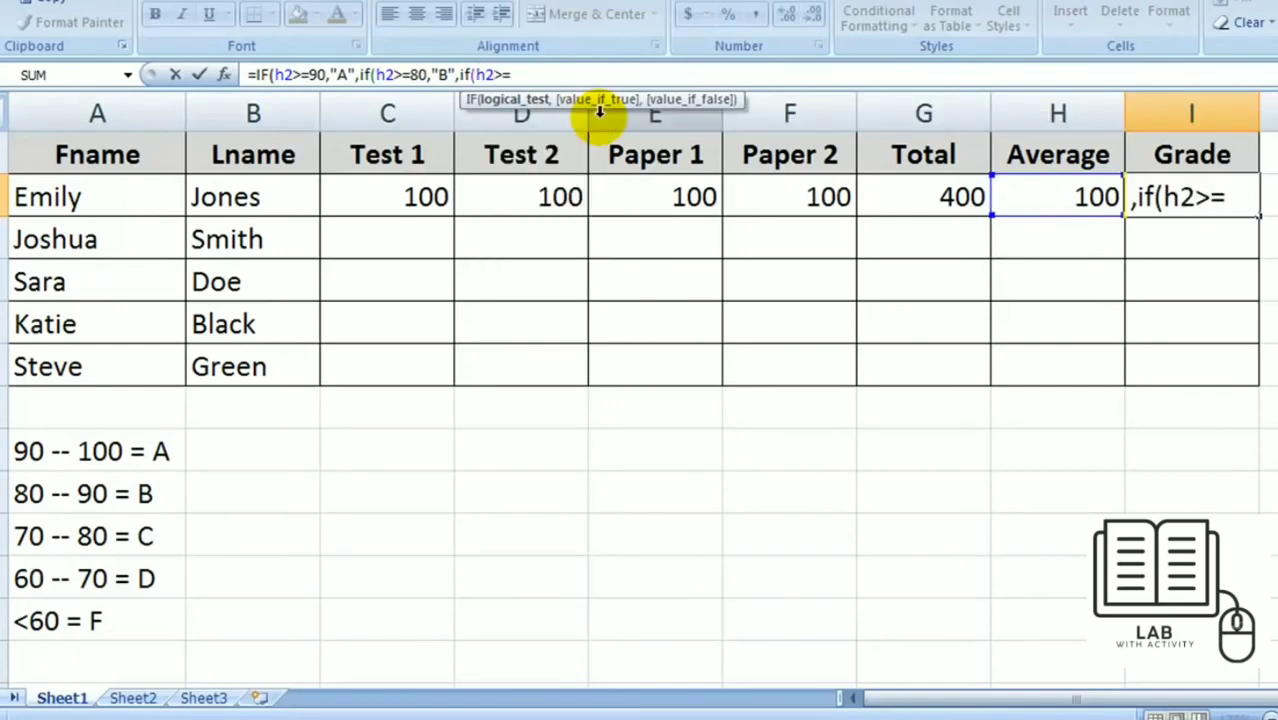
{"action": "type", "text": "70,"}
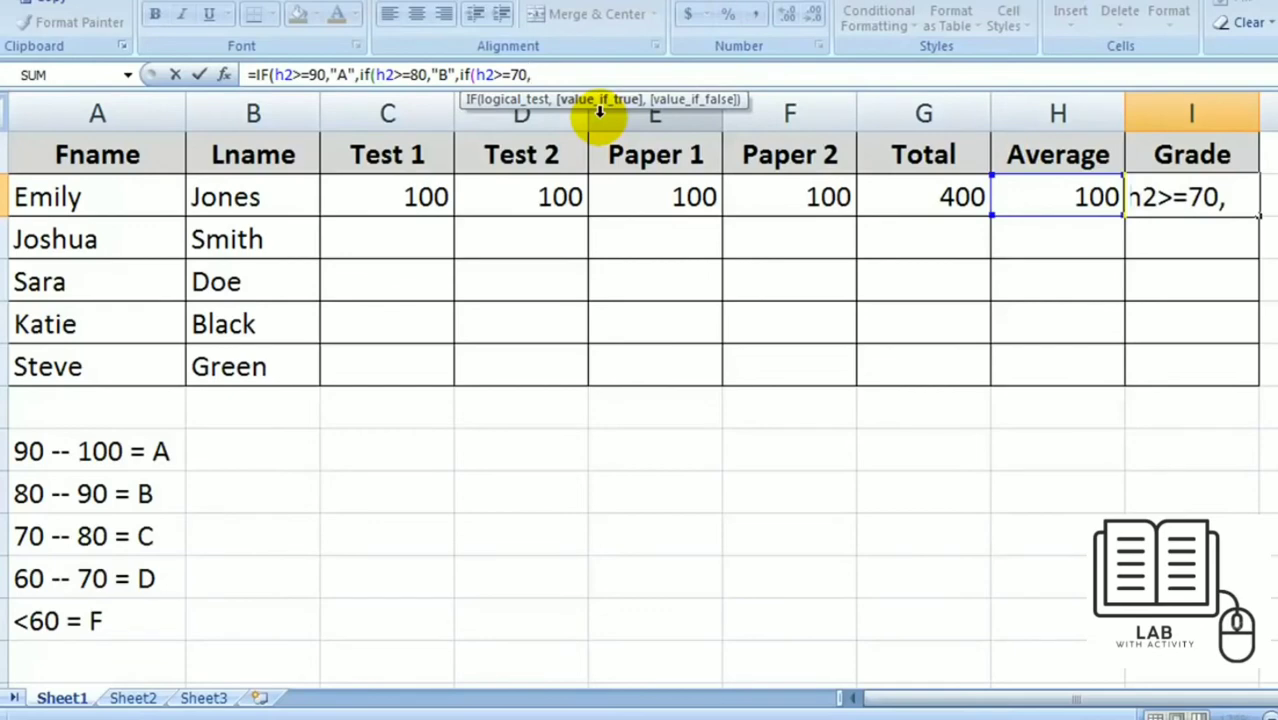
{"action": "type", "text": "\"C\""}
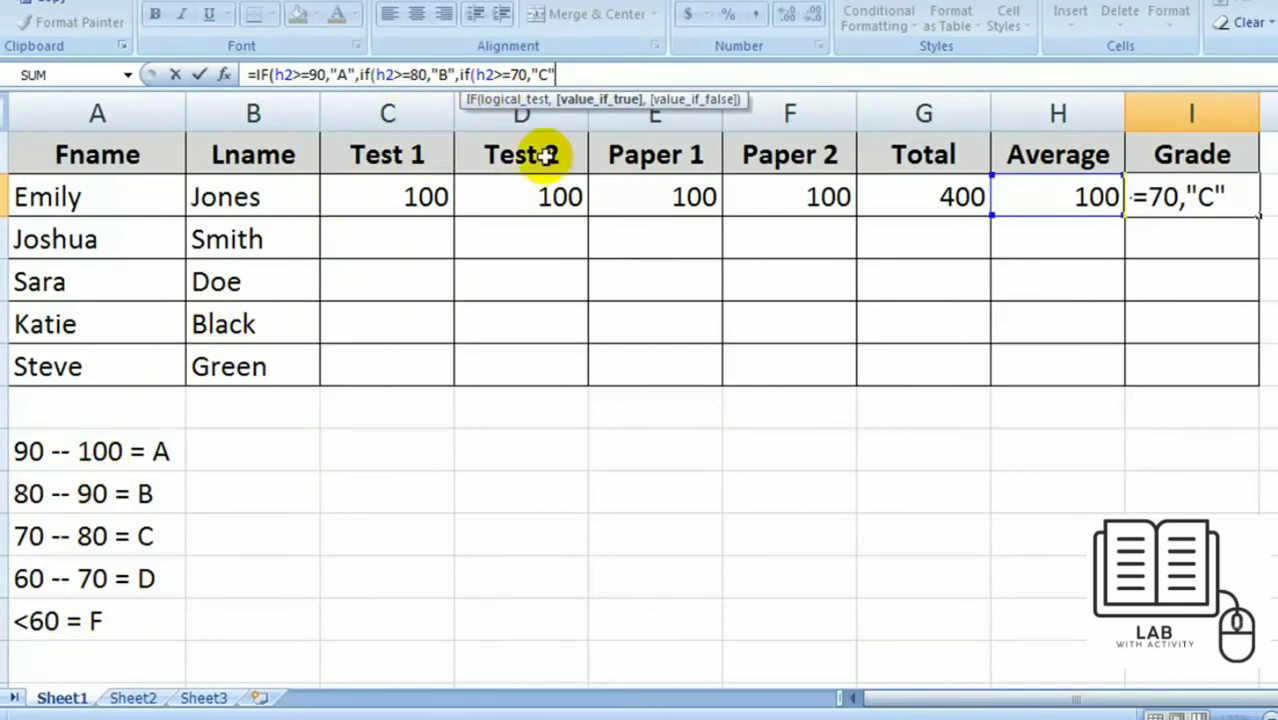
{"action": "type", "text": ","}
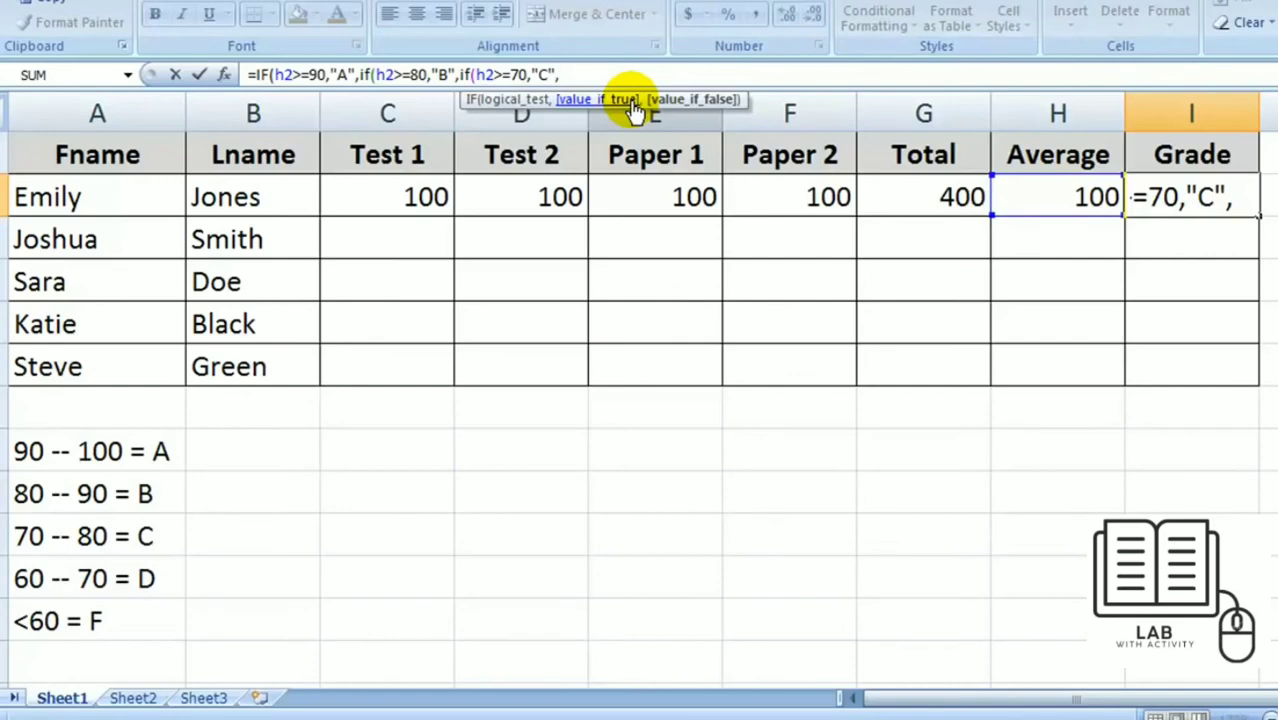
Nest a fourth IF in the Grade formula that returns "D" when H2>=60.
{"action": "type", "text": "if"}
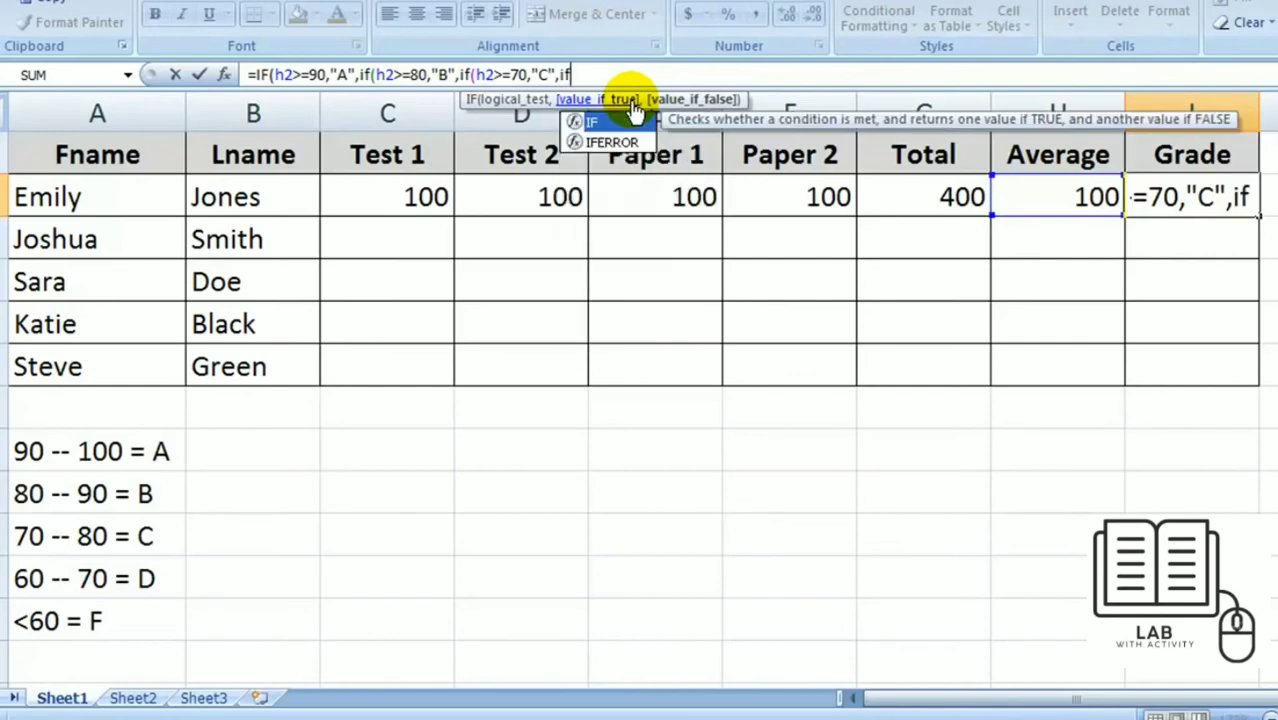
{"action": "type", "text": "(h2"}
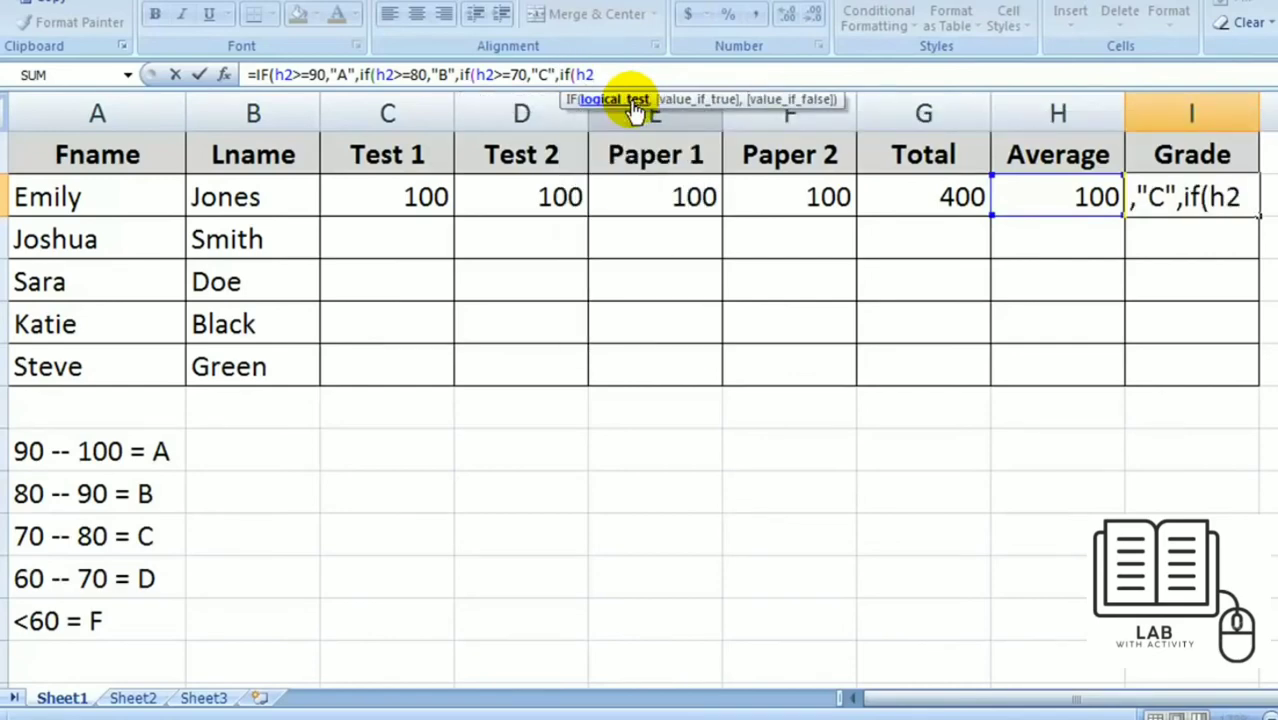
{"action": "type", "text": ">="}
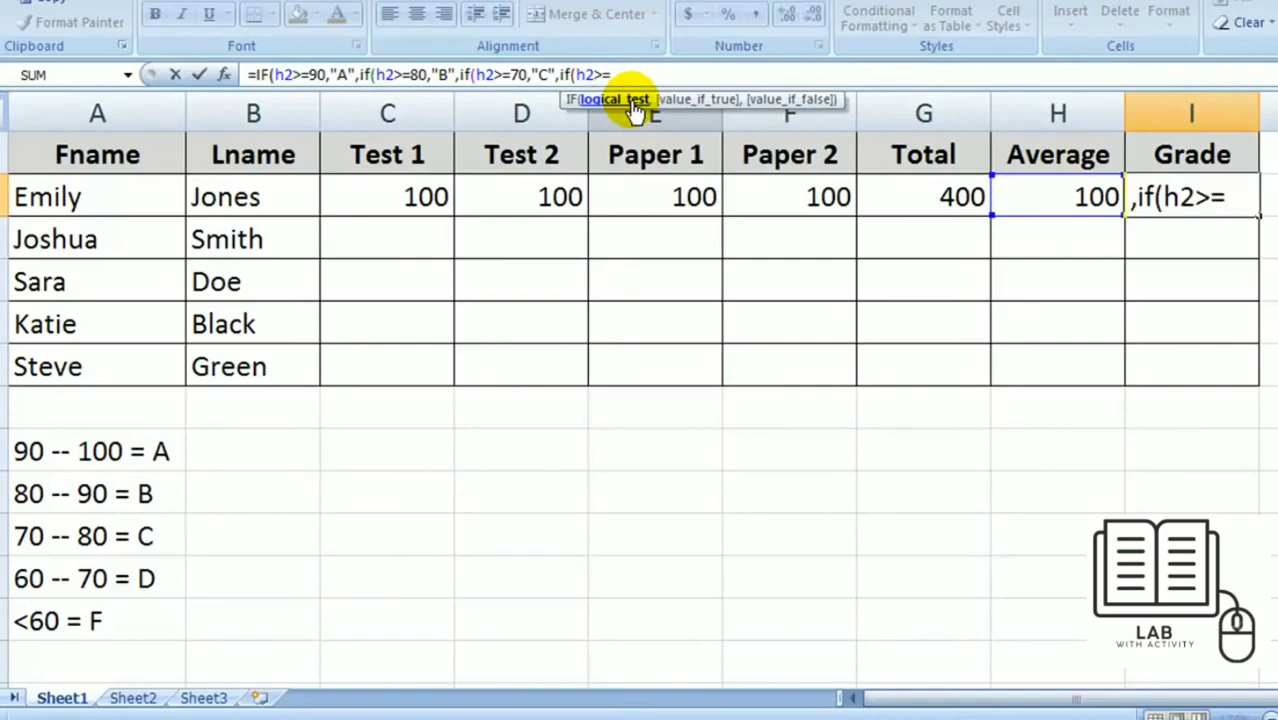
{"action": "type", "text": "60,"}
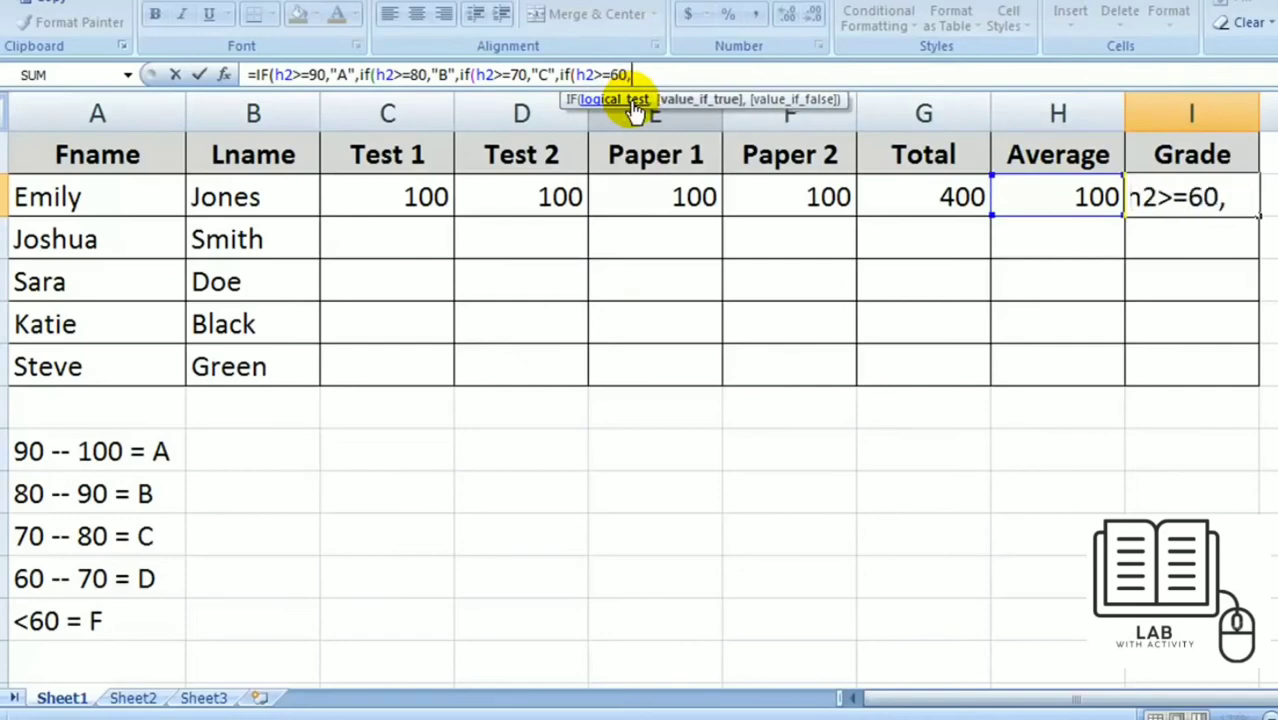
{"action": "type", "text": "\"D\""}
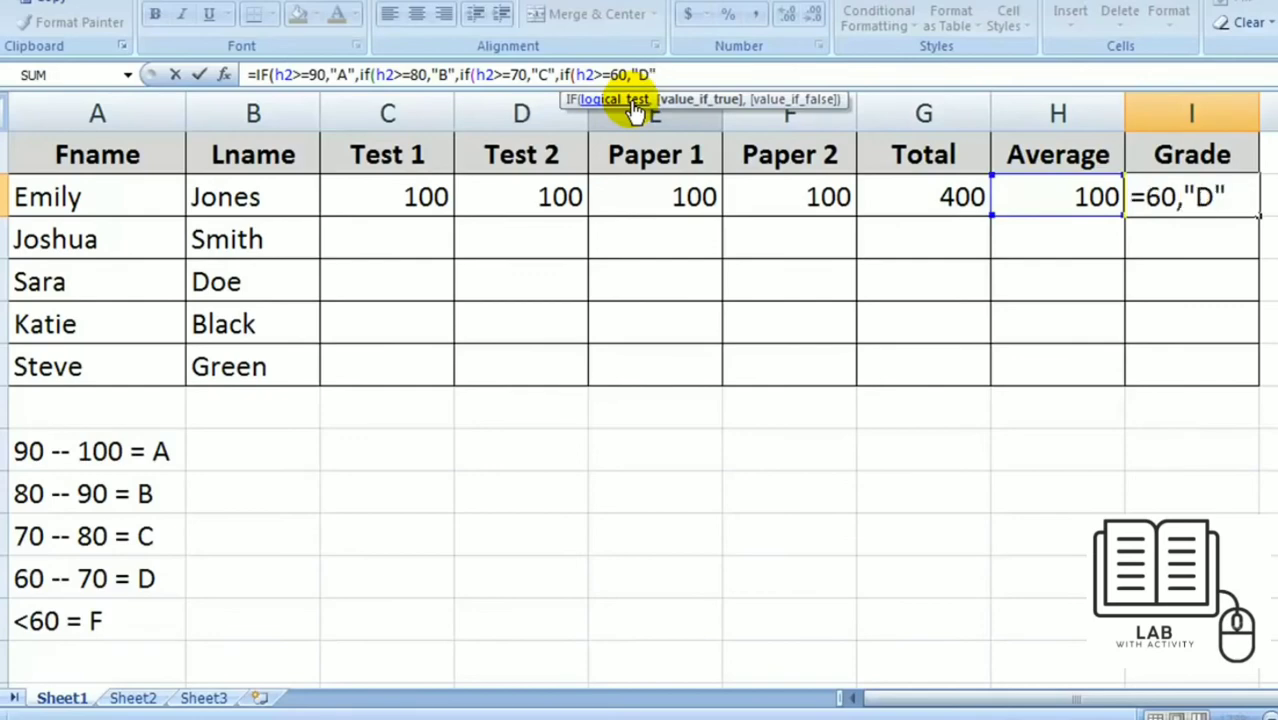
Add "F" as the final false value, close all four IF functions and enter the Grade formula in I2.
{"action": "type", "text": ","}
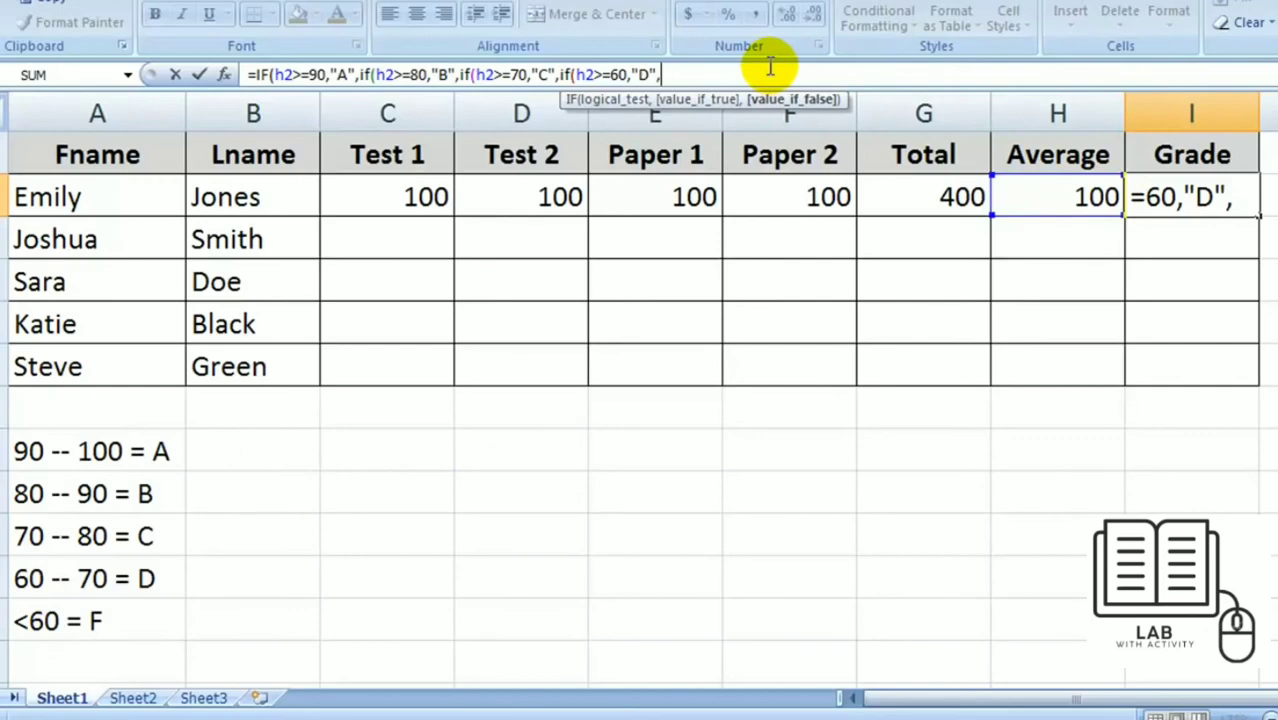
{"action": "type", "text": "\"F\""}
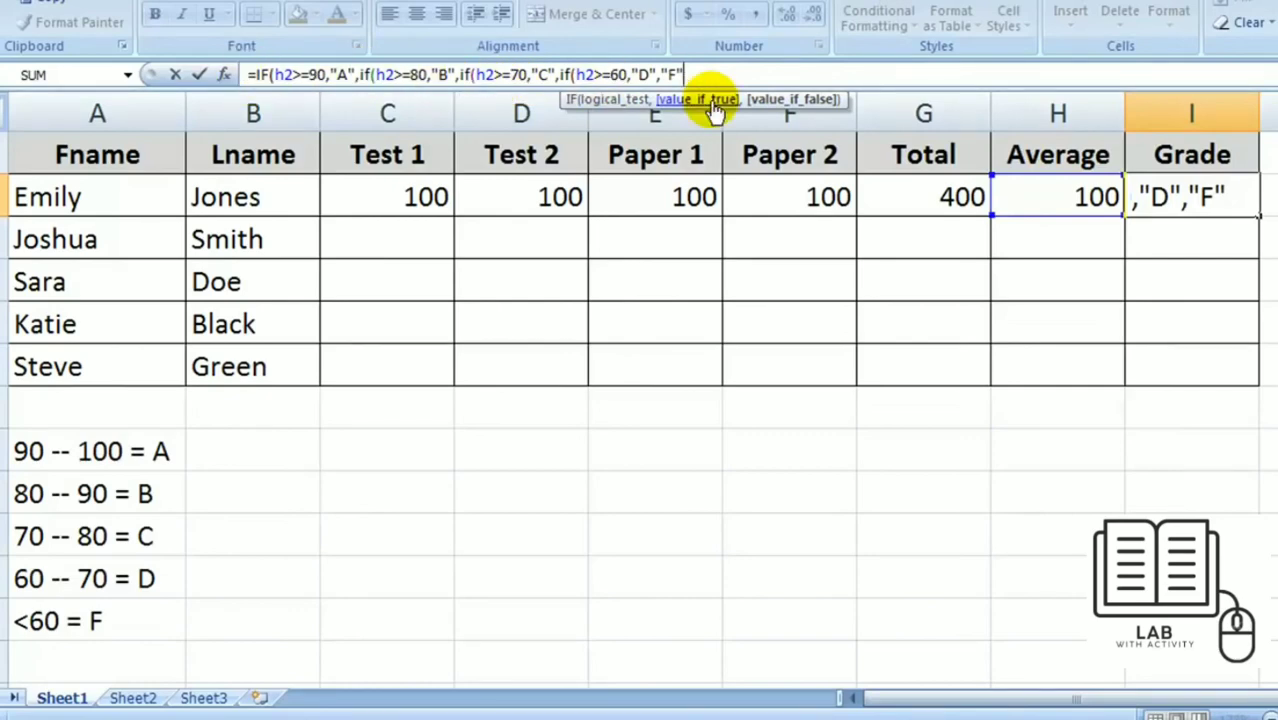
{"action": "type", "text": "))))"}
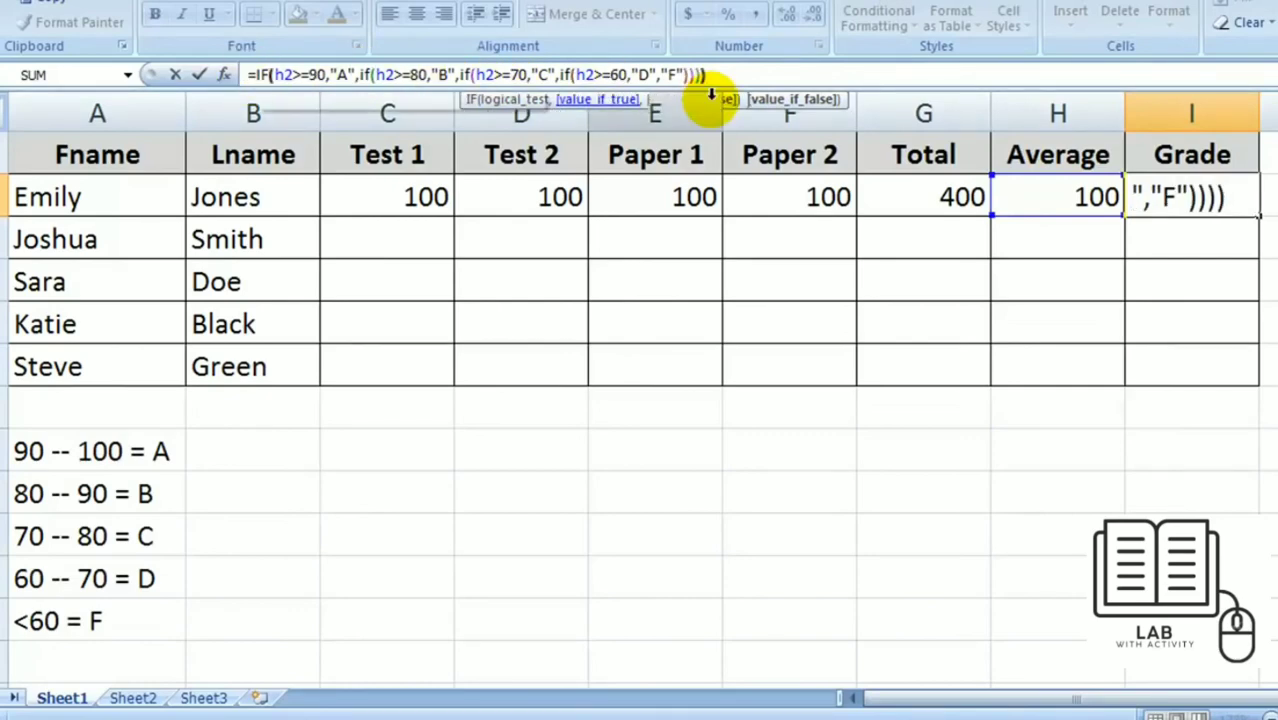
{"action": "key", "text": "Return"}
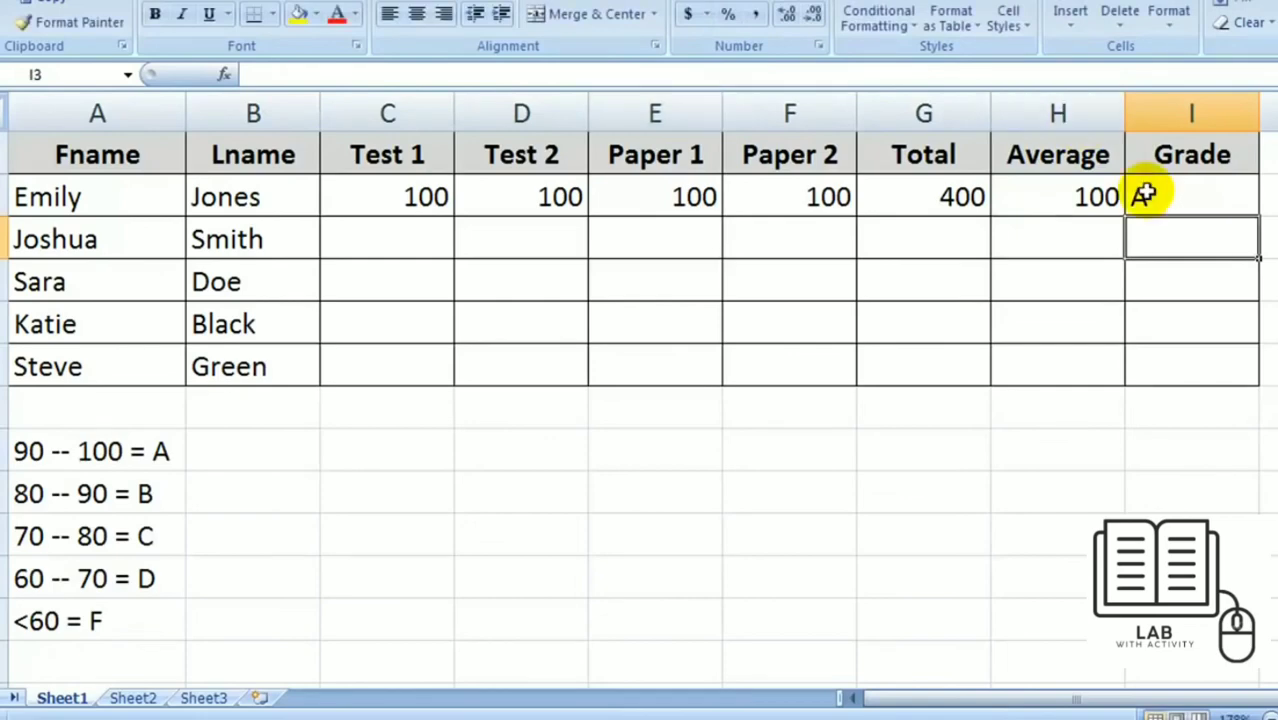
{"action": "left_click", "coordinate": [1194, 198]}
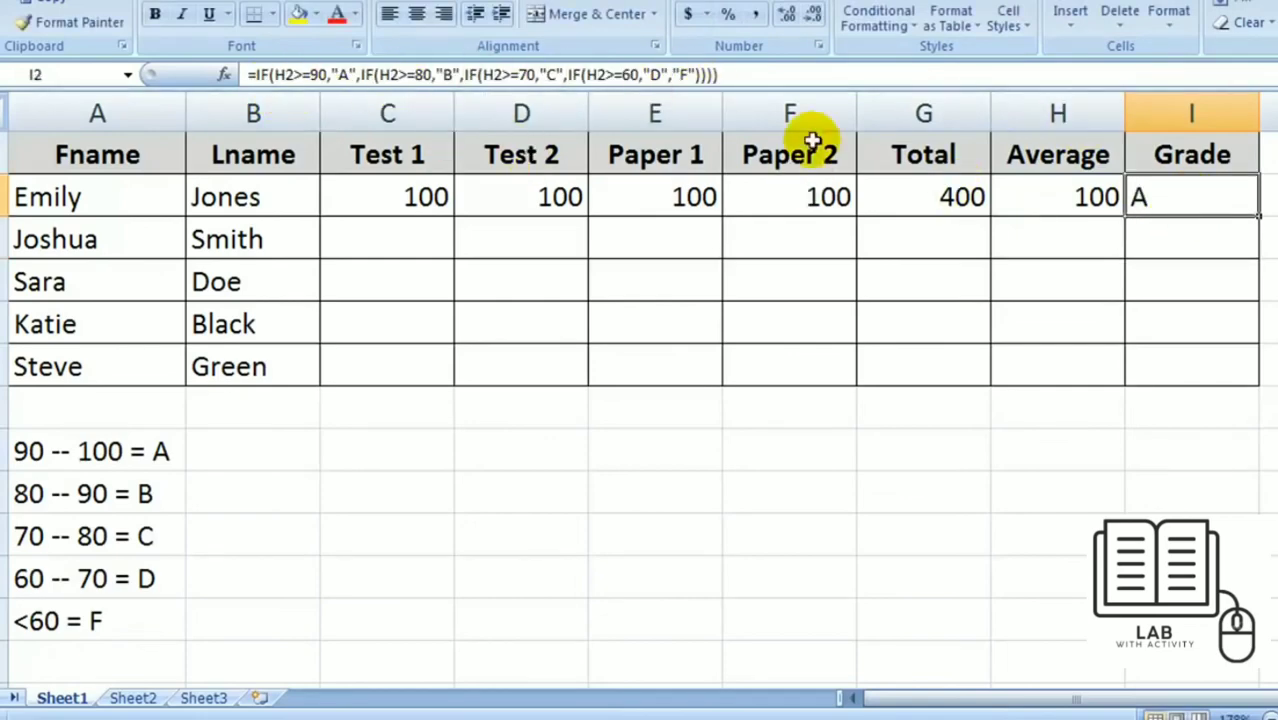
Set the Paper 1 score in E2 to 70 and the Test 2 score in D2 to 68.
{"action": "left_click", "coordinate": [655, 201]}
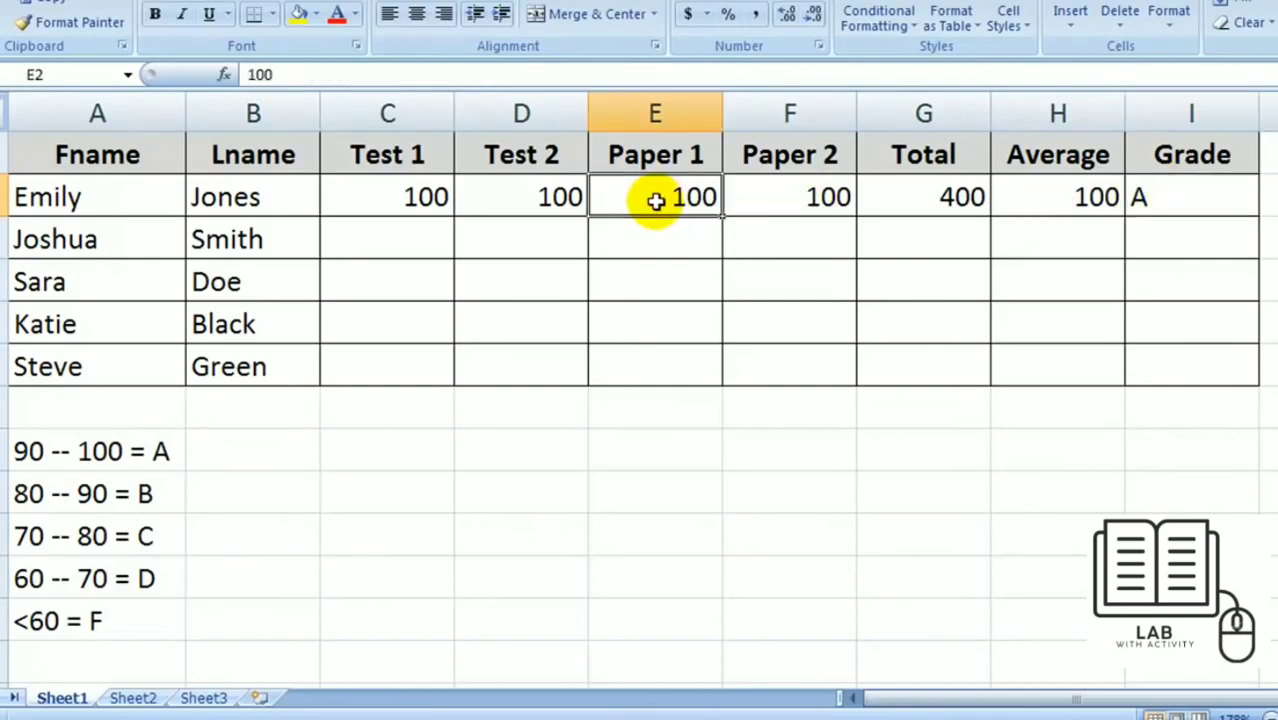
{"action": "type", "text": "70"}
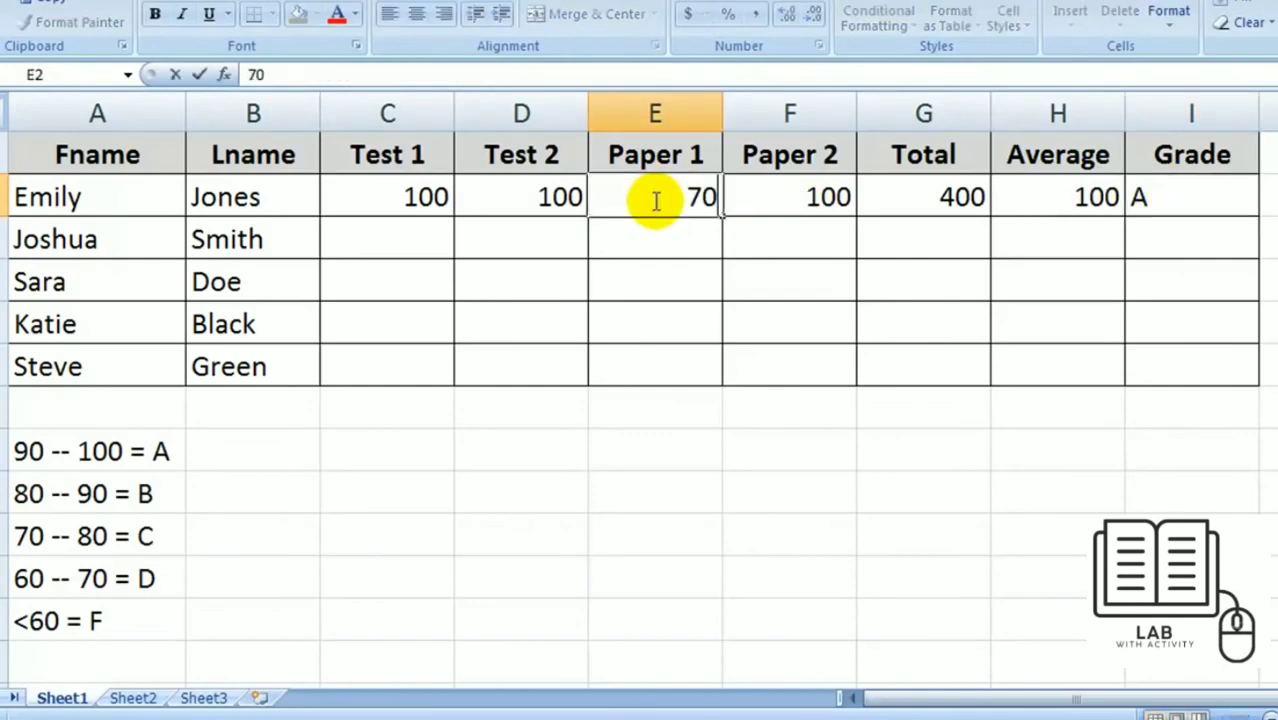
{"action": "key", "text": "Return"}
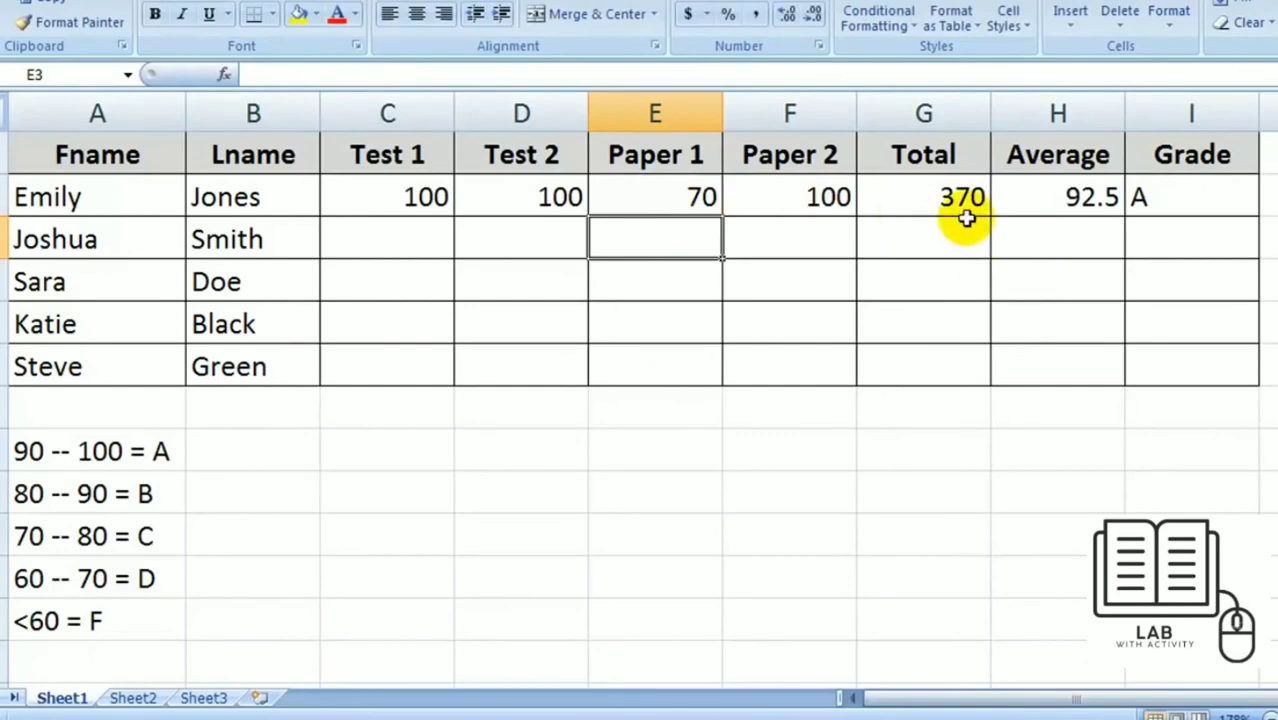
{"action": "left_click", "coordinate": [703, 201]}
{"action": "left_click", "coordinate": [533, 198]}
{"action": "type", "text": "6"}
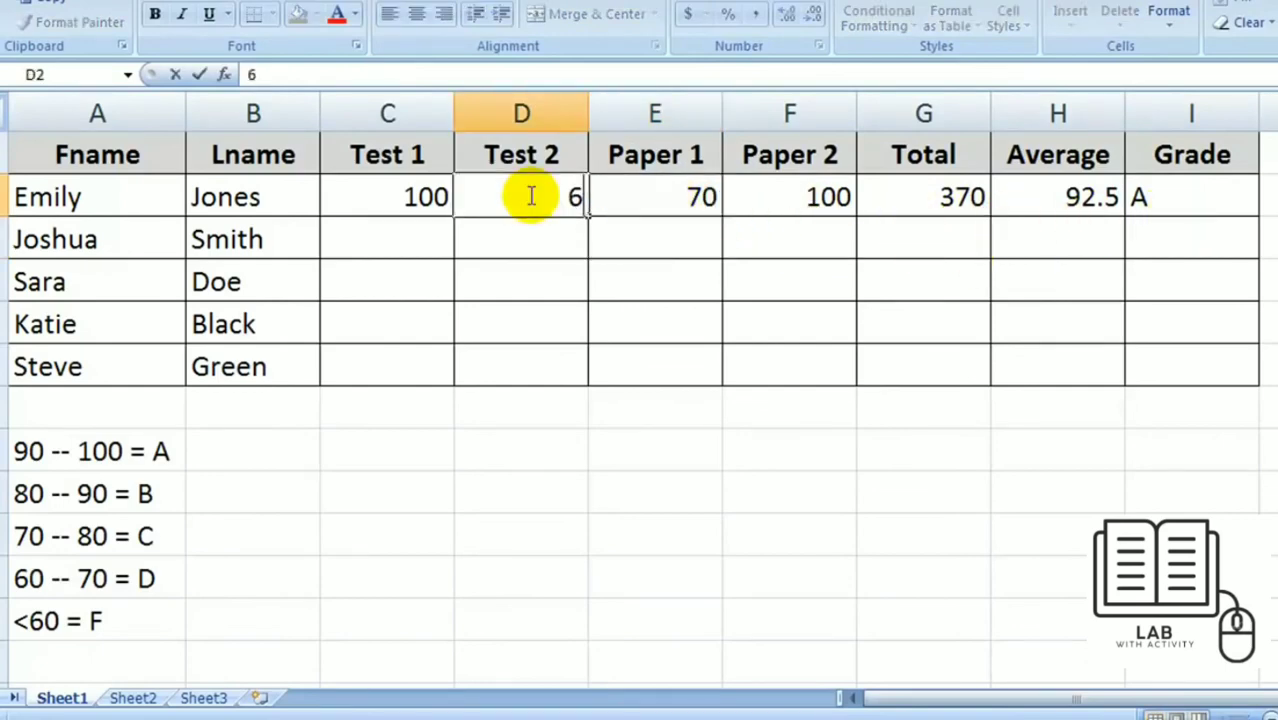
{"action": "type", "text": "8"}
{"action": "key", "text": "Return"}
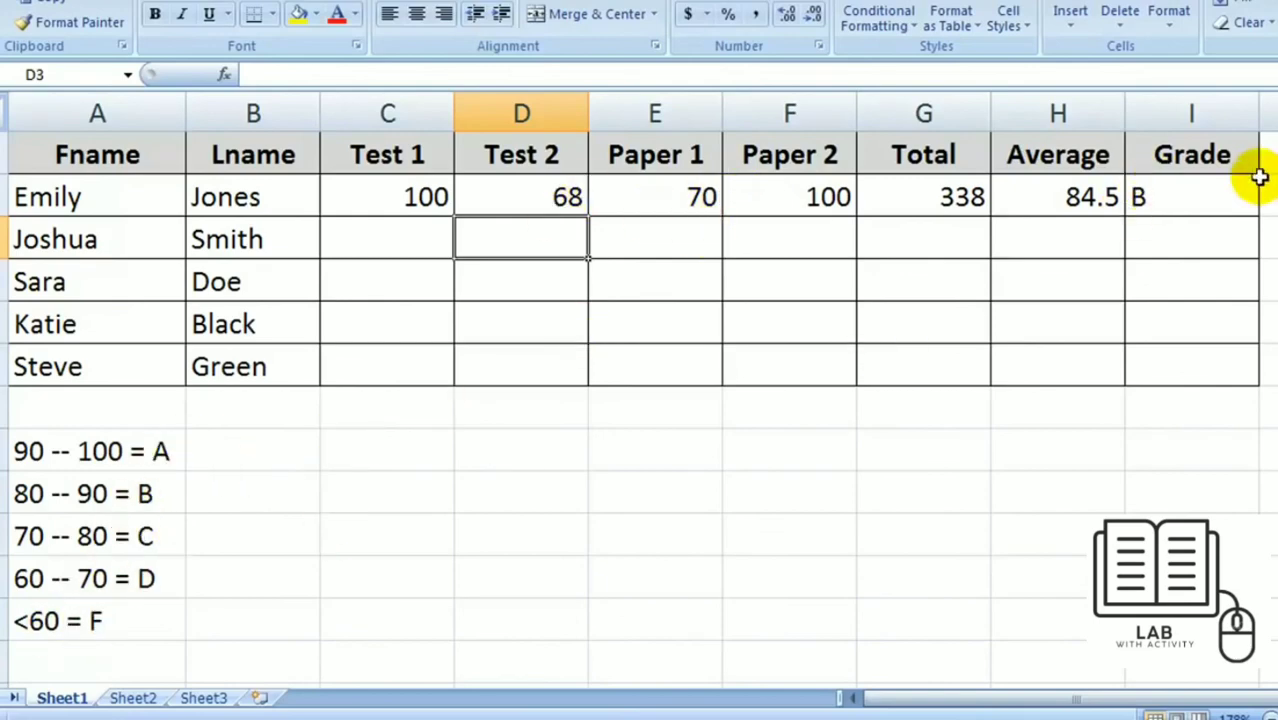
Select the Grade cell I2 as the source for filling its formula down the other students' rows.
{"action": "left_click", "coordinate": [1167, 194]}
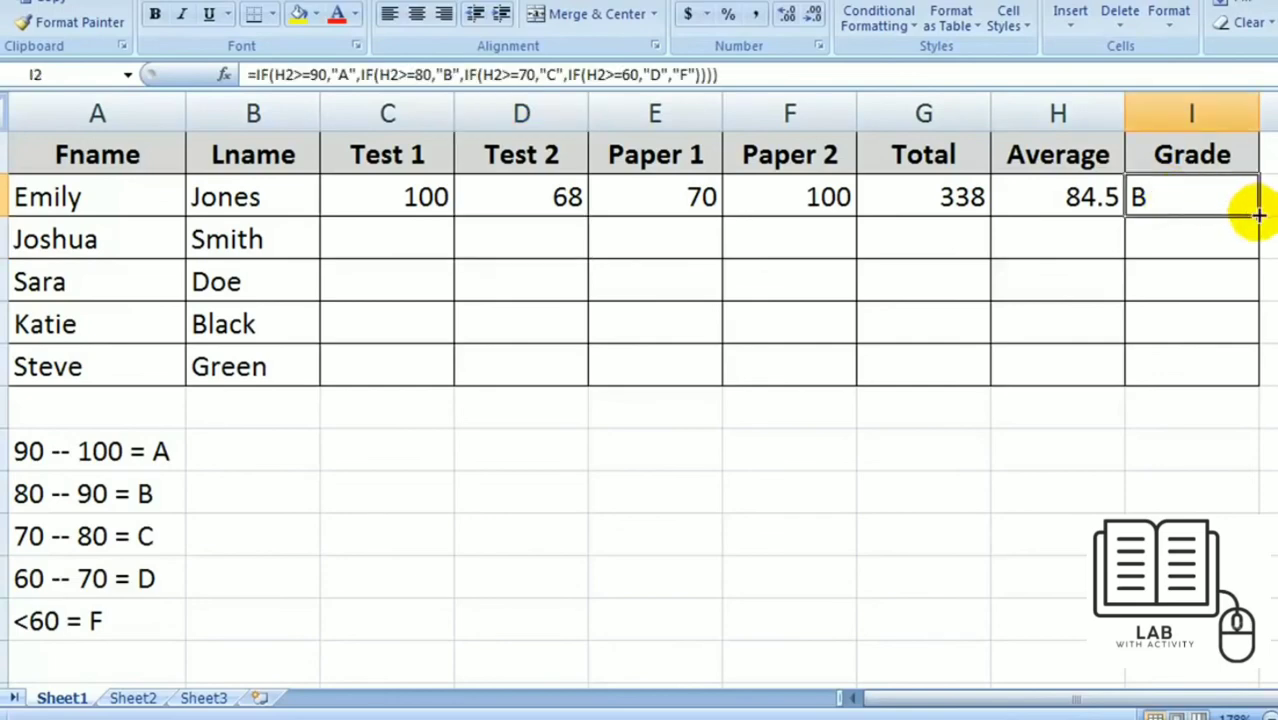